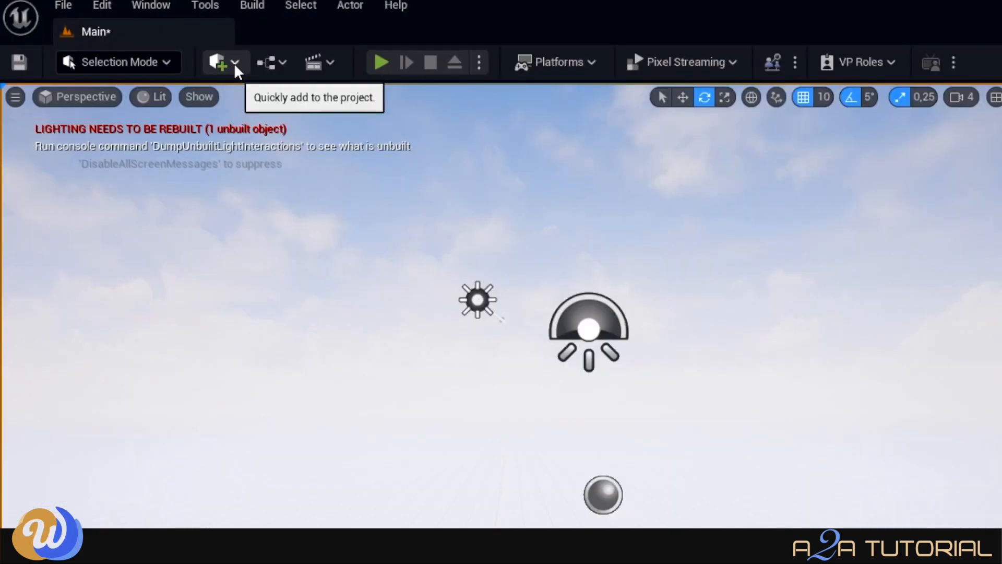
# Try adding a Directional Light and a Sun and Sky actor to the level.
pyautogui.click(235, 63)
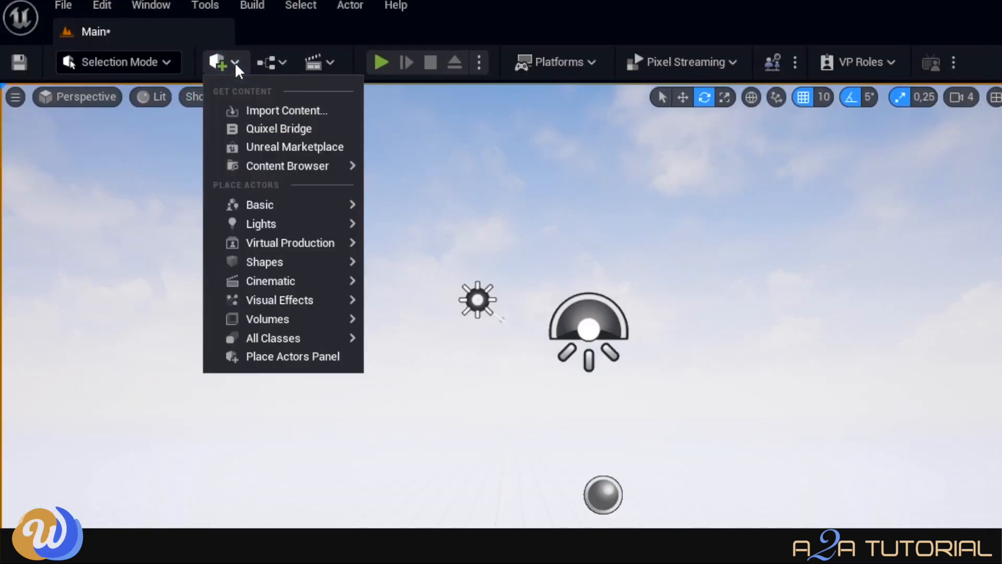
pyautogui.moveTo(278, 205)
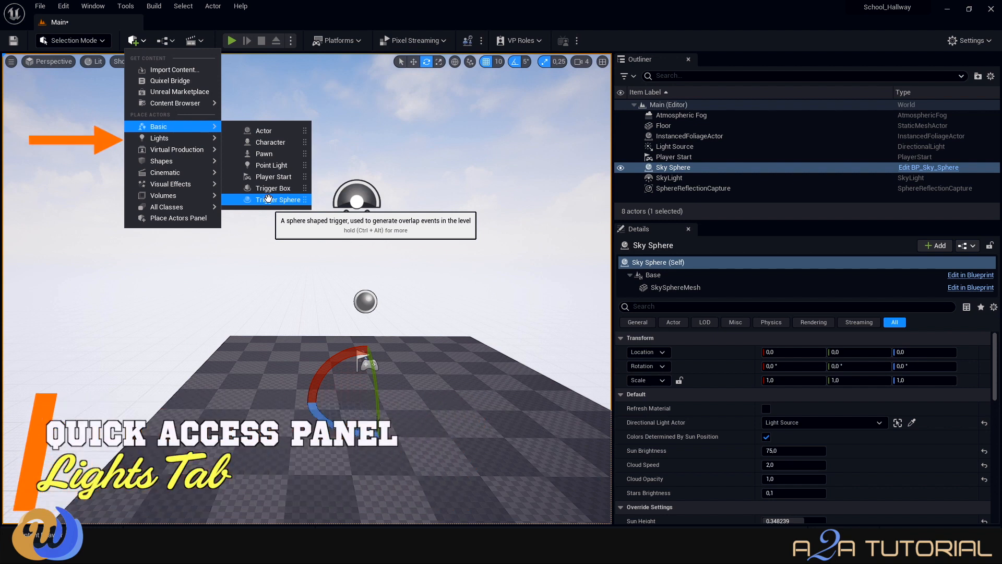
pyautogui.moveTo(202, 139)
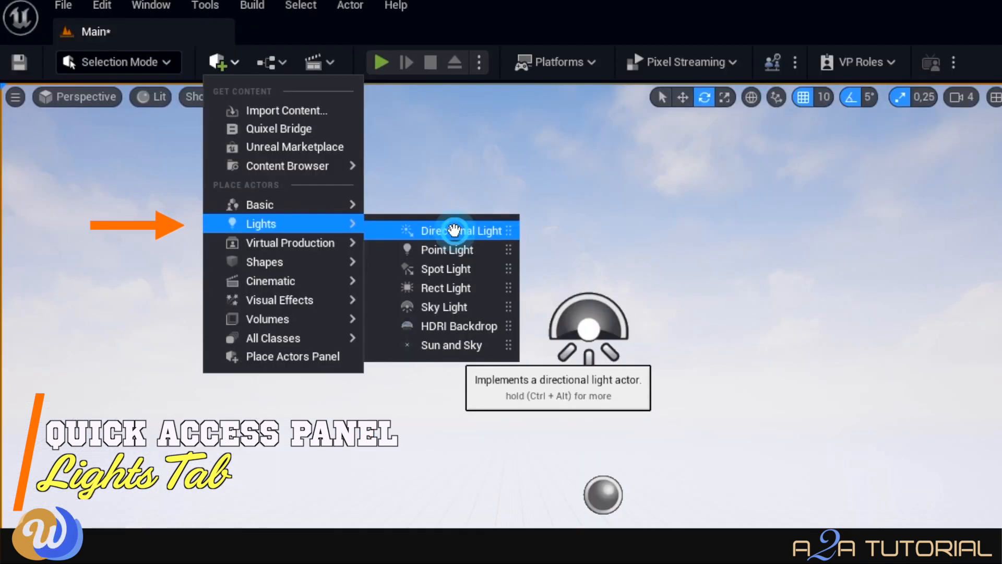
pyautogui.click(454, 230)
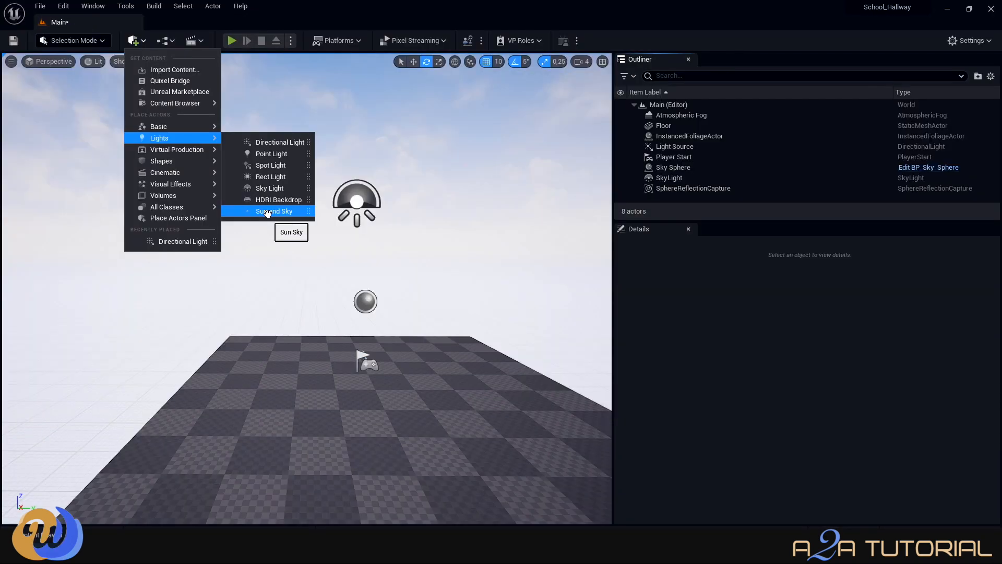
pyautogui.click(267, 211)
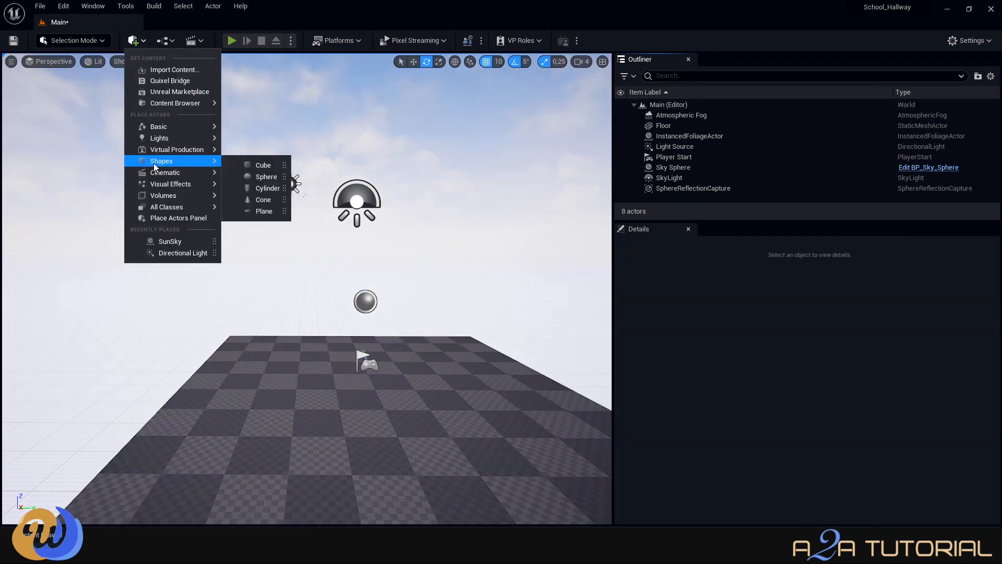
# Add a Cube shape to the level.
pyautogui.moveTo(158, 153)
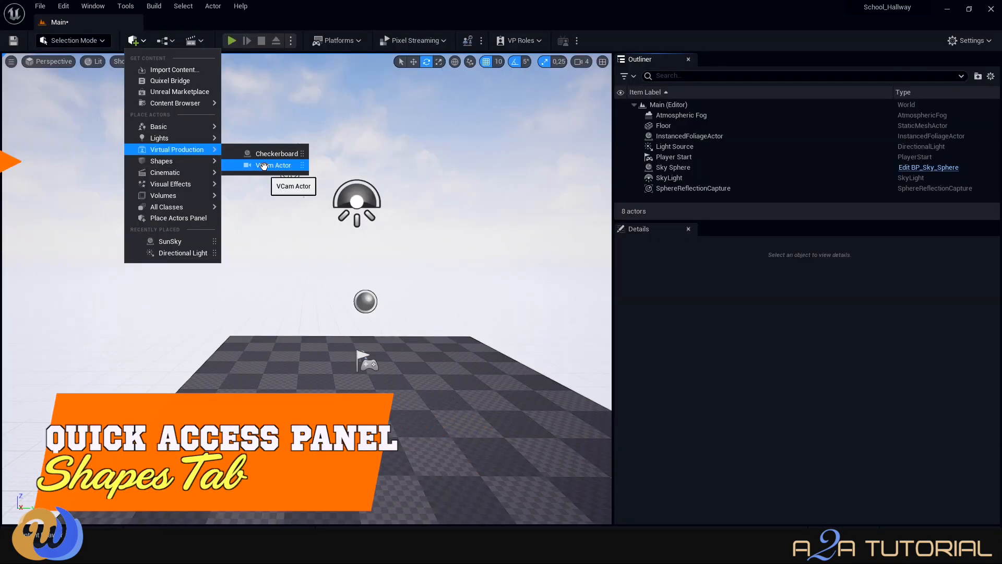
pyautogui.moveTo(186, 161)
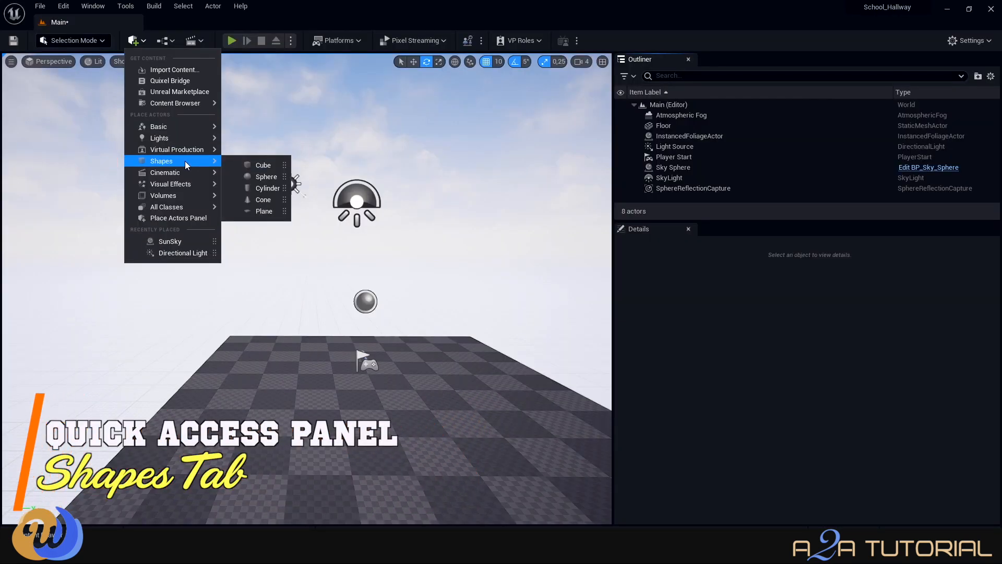
pyautogui.click(260, 165)
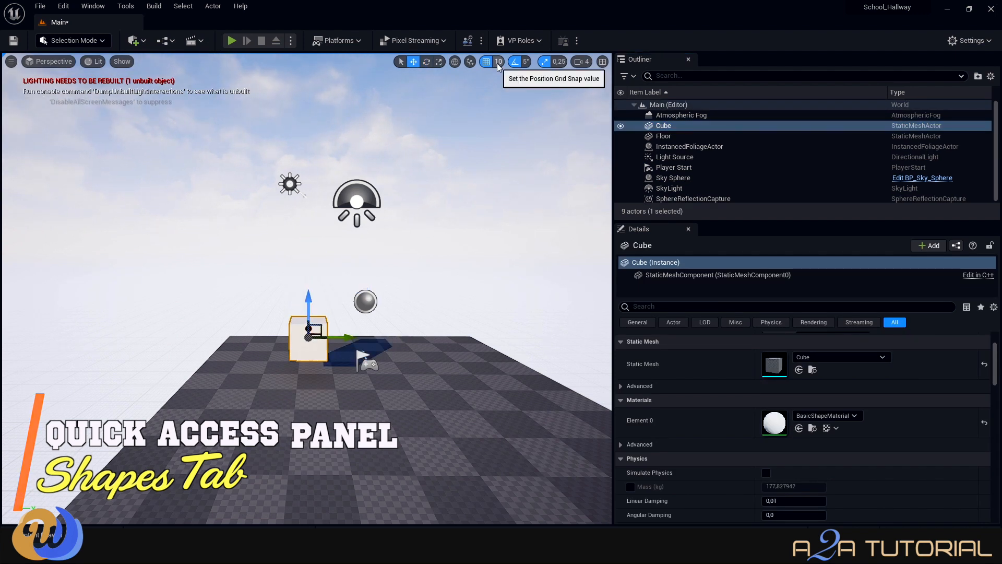
# Add a Cine Camera Actor to the level.
pyautogui.click(142, 40)
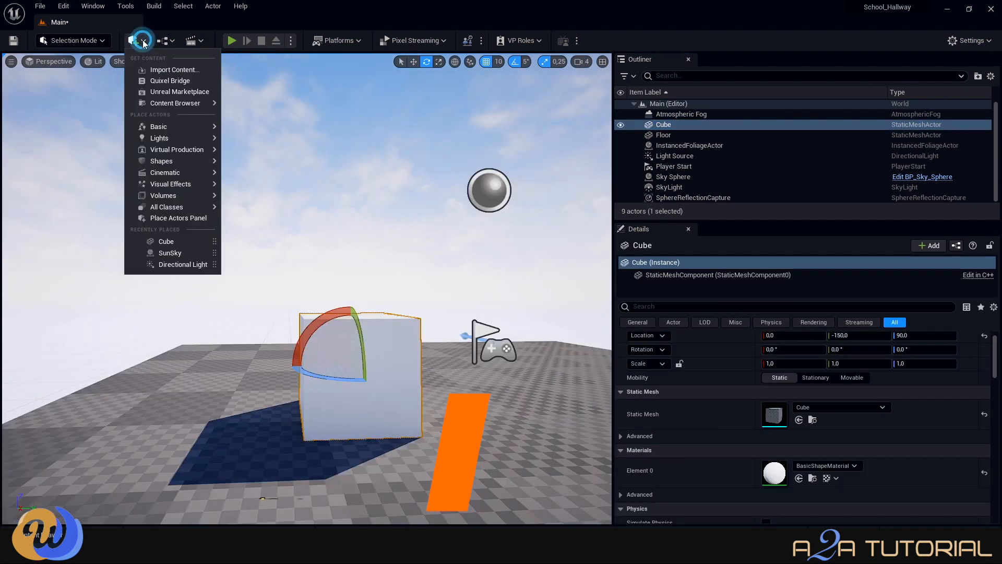
pyautogui.moveTo(165, 174)
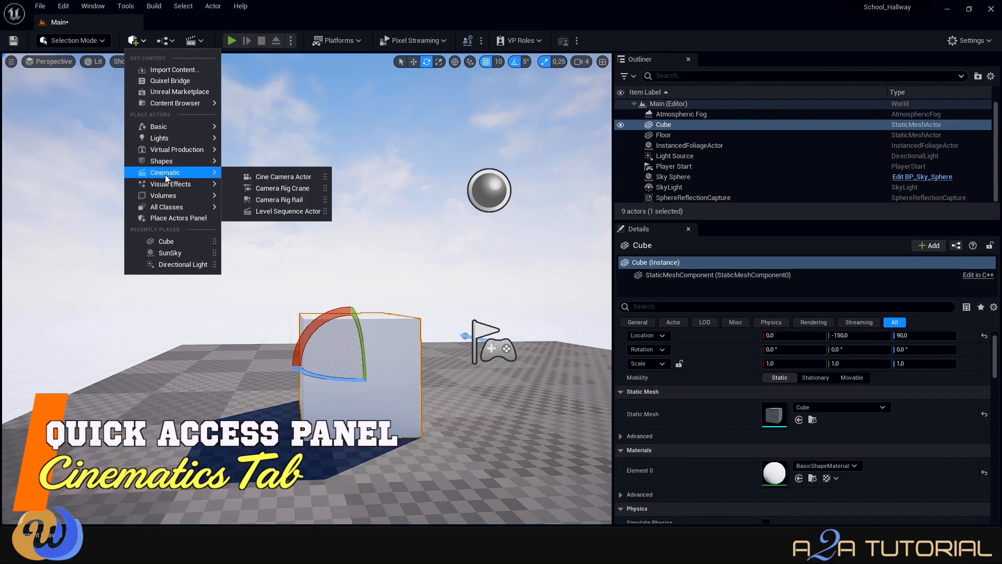
pyautogui.click(275, 179)
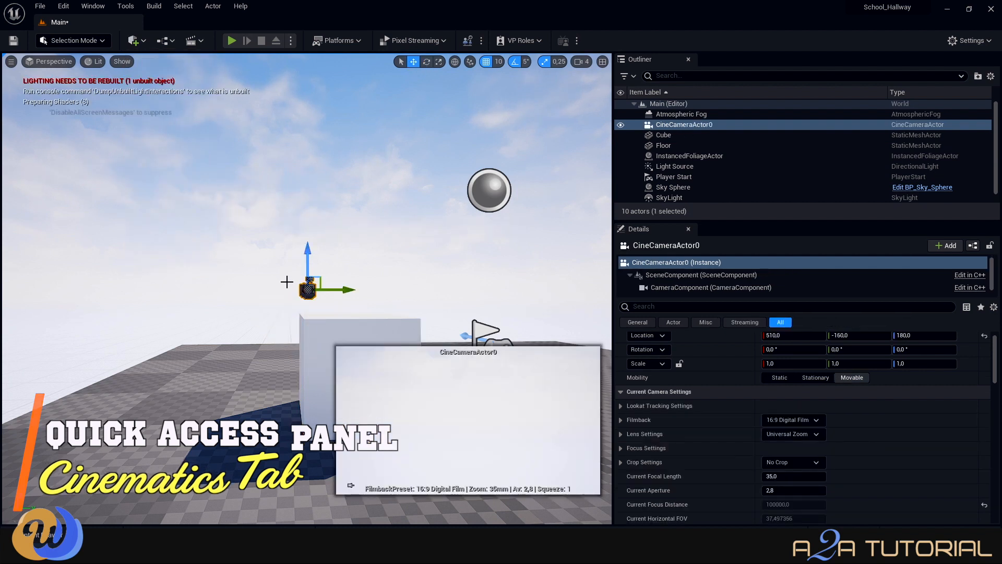
# Move the cine camera back from the cube along its X axis and lower it toward the cube's height.
pyautogui.moveTo(251, 391); pyautogui.dragTo(208, 360, button='right')
pyautogui.moveTo(224, 337); pyautogui.dragTo(301, 454)
pyautogui.moveTo(254, 412); pyautogui.dragTo(277, 411, button='right')
pyautogui.moveTo(201, 381); pyautogui.dragTo(230, 388, button='right')
pyautogui.scroll(-5, 101, 395)
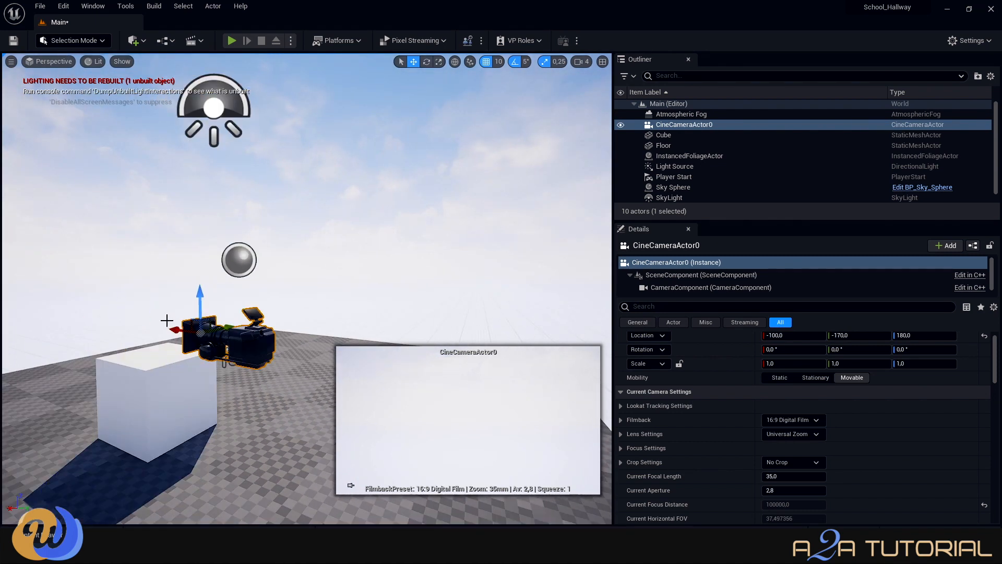
pyautogui.moveTo(168, 320); pyautogui.dragTo(265, 342)
pyautogui.moveTo(295, 306); pyautogui.dragTo(296, 367)
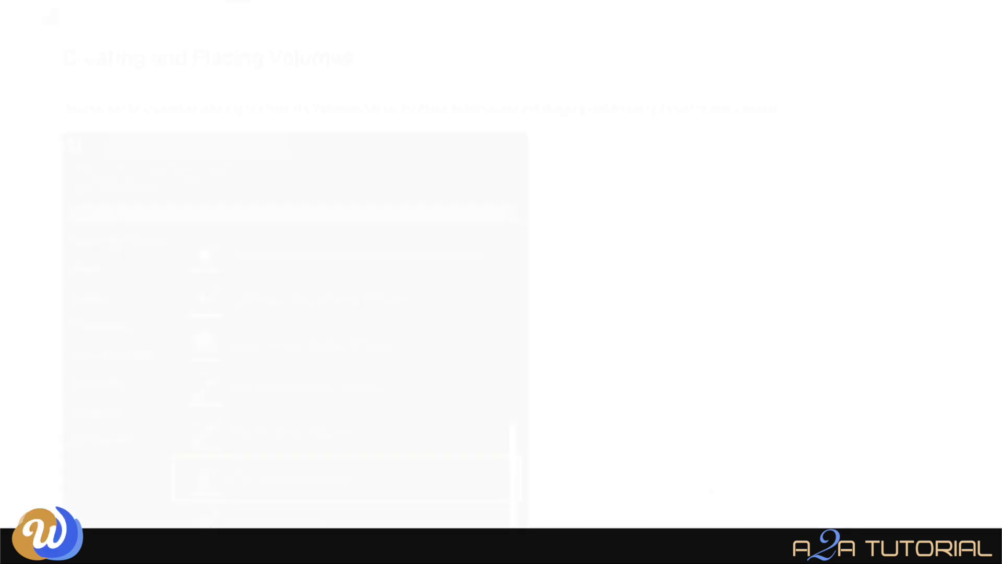
# Read the documentation on creating and placing volumes, including the Pain-Causing Volume examples in editor and in game.
pyautogui.scroll(-3, 709, 485)
pyautogui.scroll(-2, 708, 488)
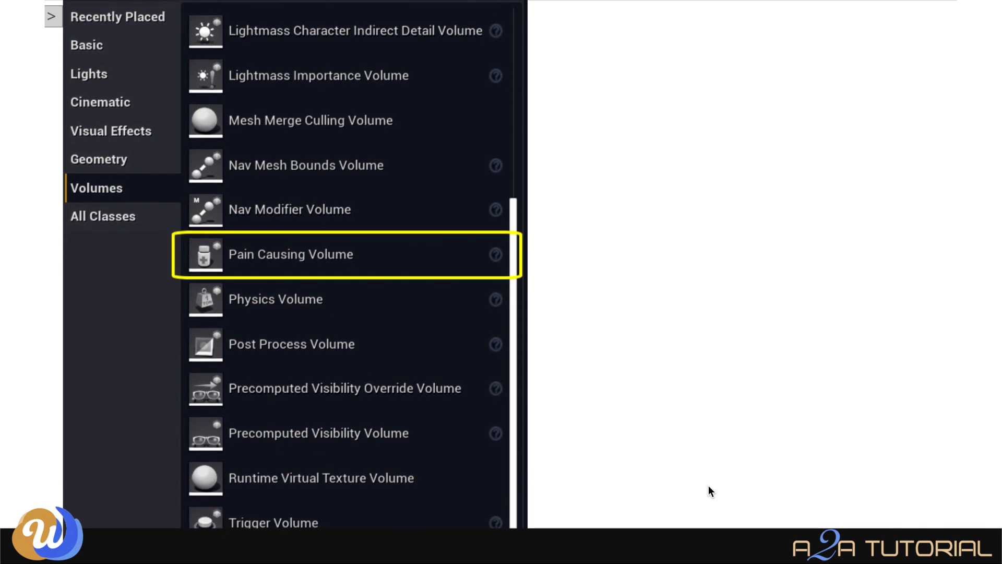
pyautogui.scroll(-1, 708, 485)
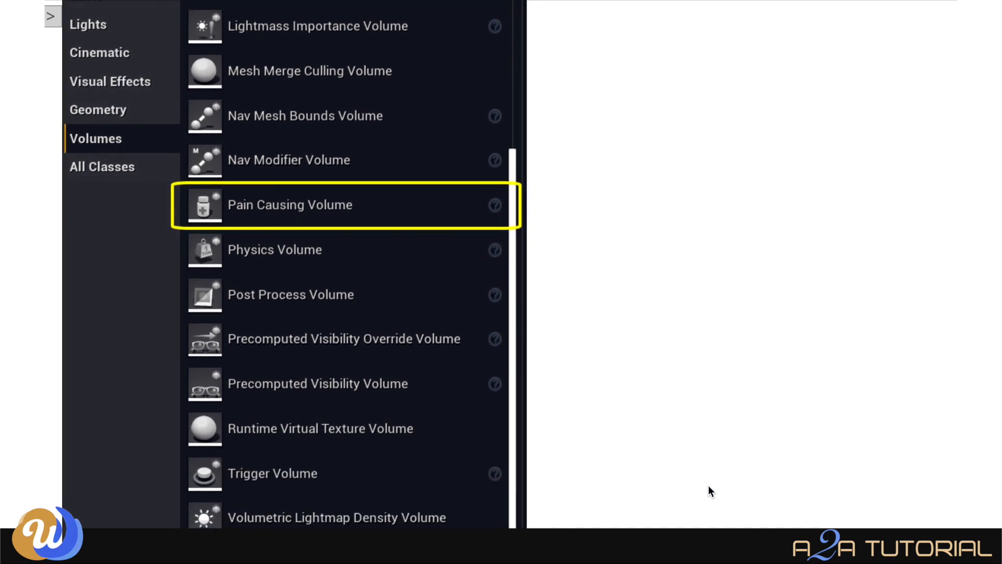
pyautogui.scroll(-5, 709, 485)
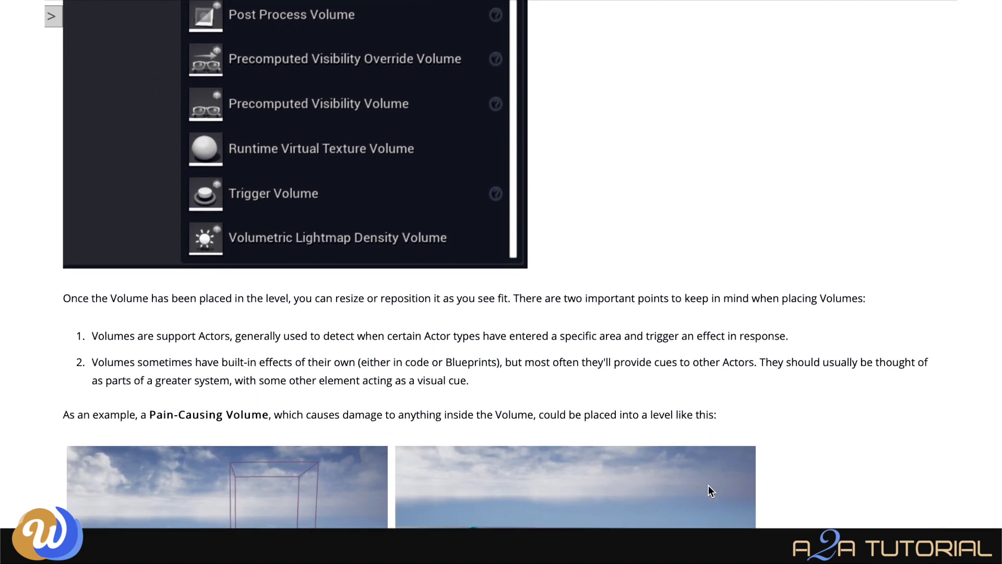
pyautogui.scroll(-5, 709, 486)
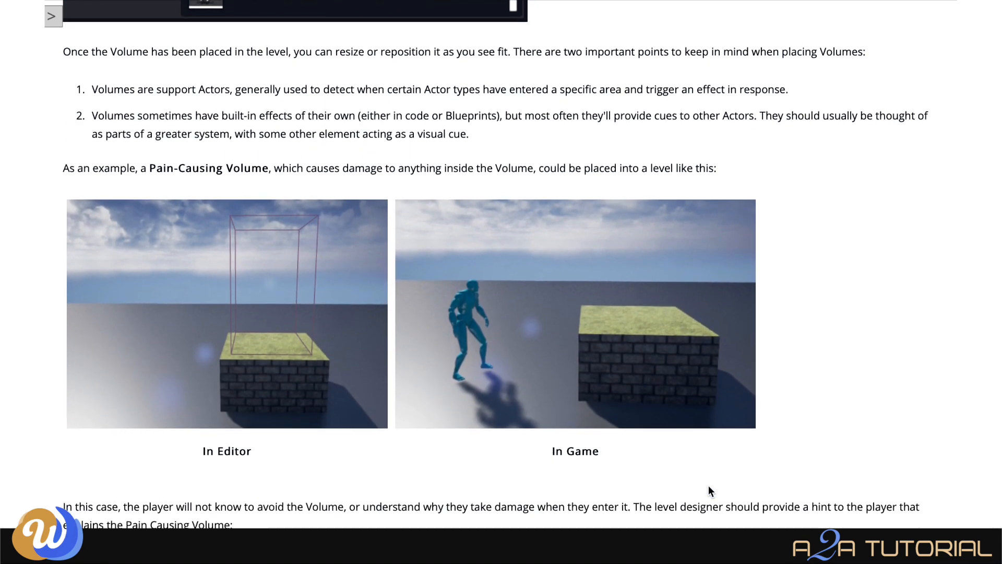
pyautogui.scroll(-2, 709, 486)
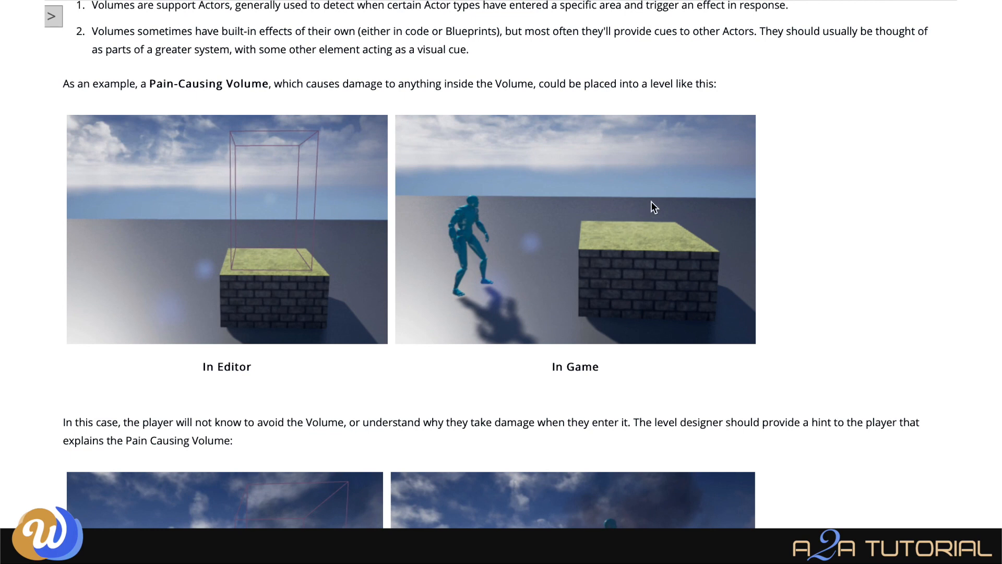
pyautogui.scroll(-4, 625, 305)
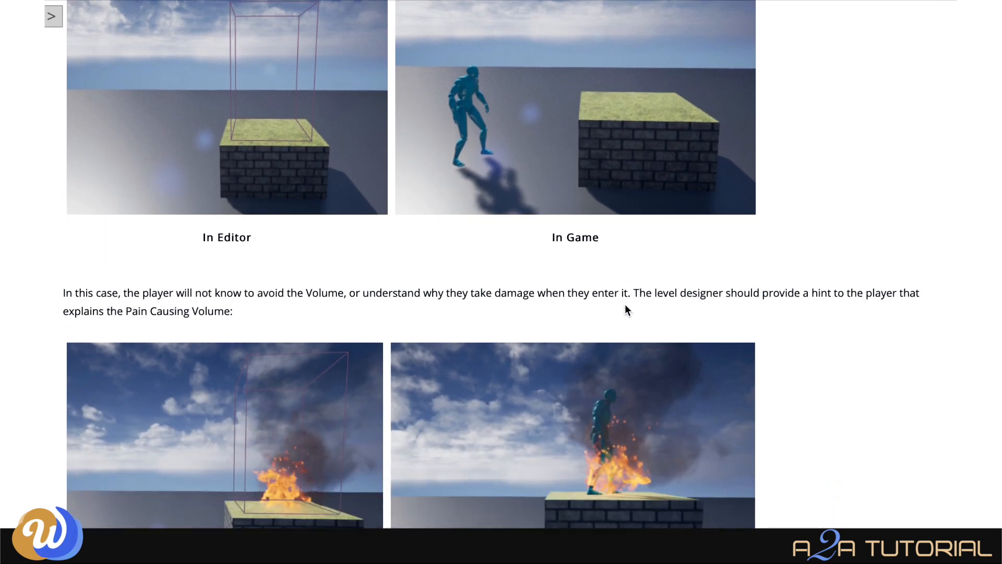
pyautogui.scroll(-1, 625, 303)
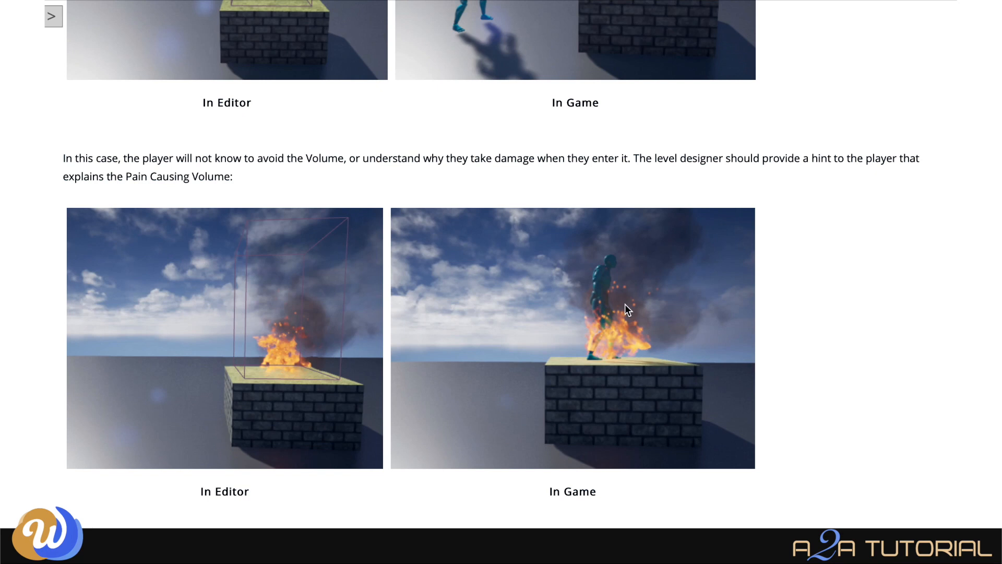
pyautogui.scroll(-1, 624, 304)
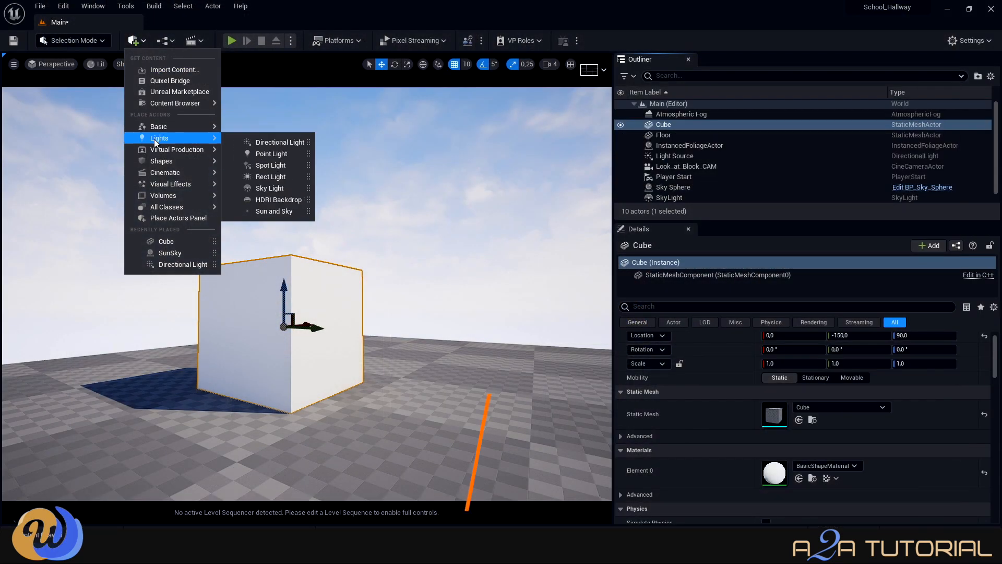
# Review the Unreal Engine documentation on post process settings and the list of available post process effects.
pyautogui.moveTo(167, 183)
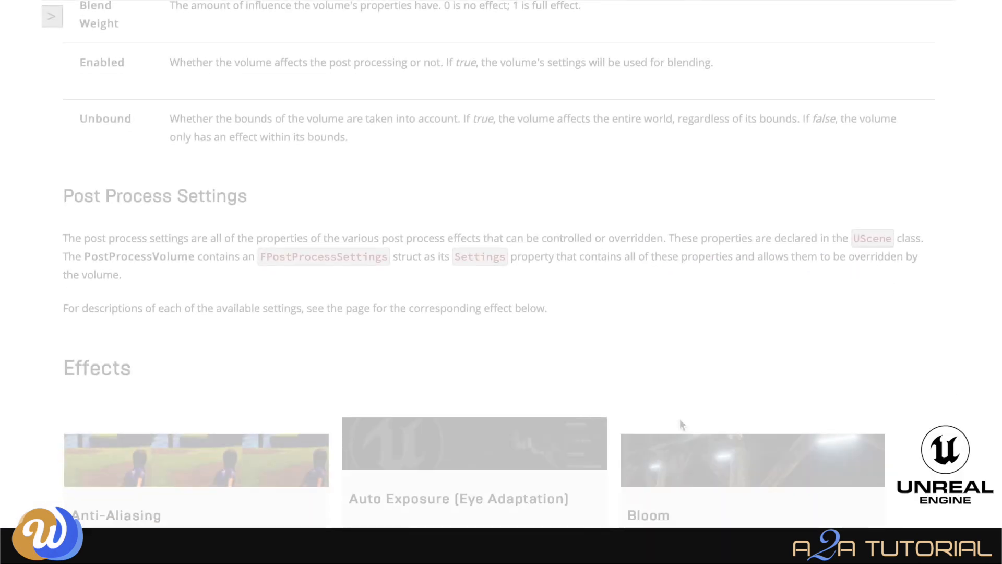
pyautogui.scroll(-4, 680, 420)
pyautogui.scroll(-4, 679, 423)
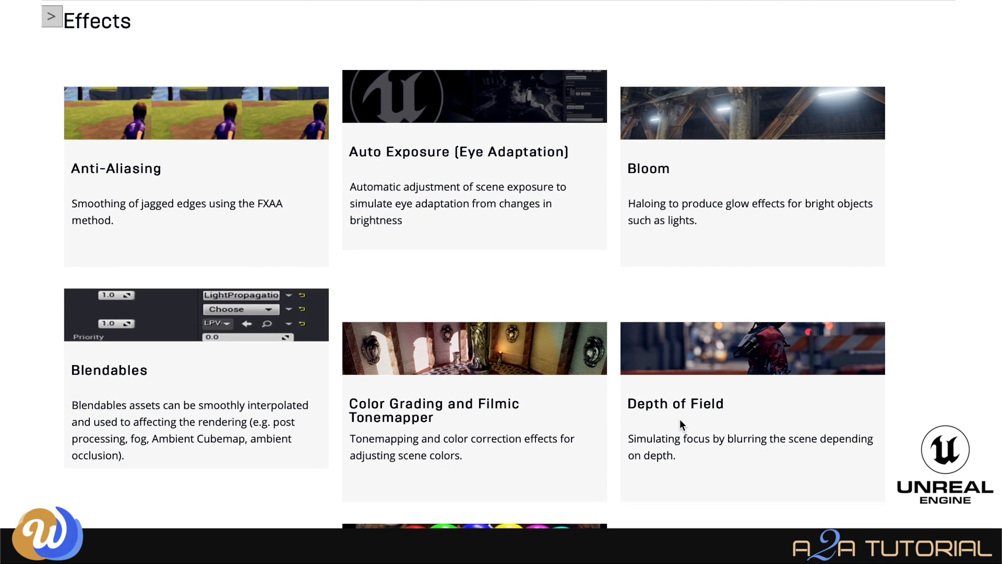
pyautogui.scroll(-4, 679, 421)
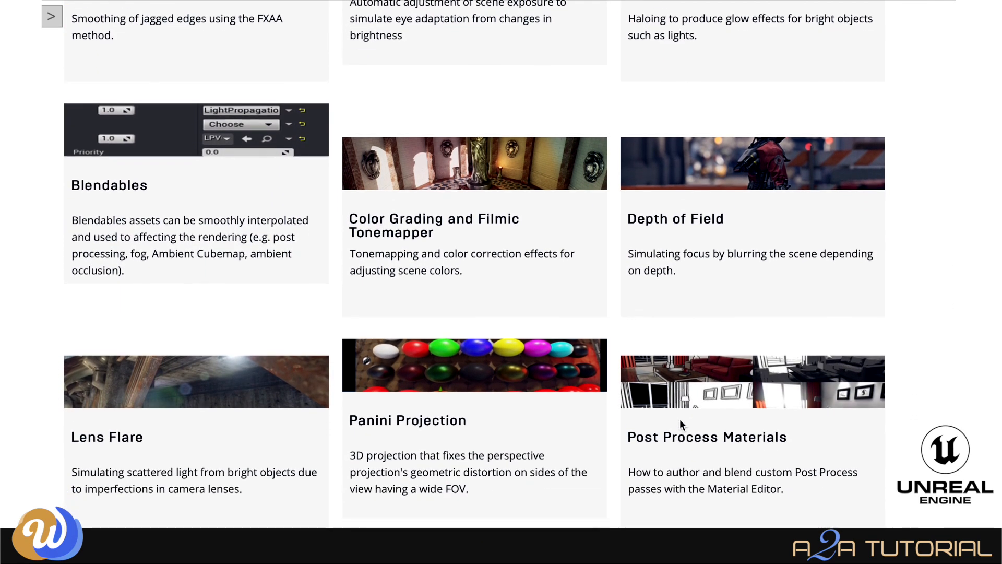
pyautogui.scroll(-5, 680, 420)
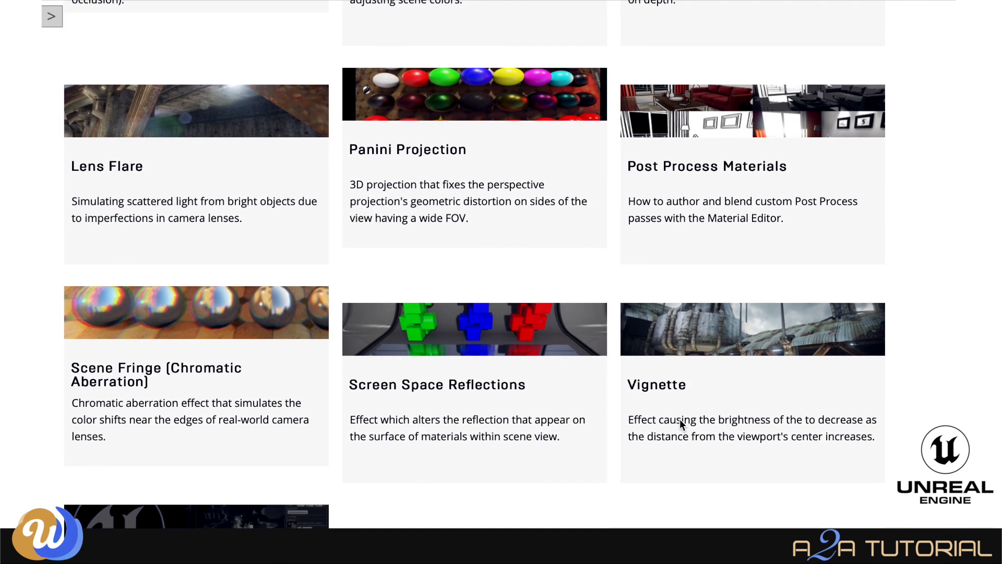
pyautogui.scroll(-3, 680, 423)
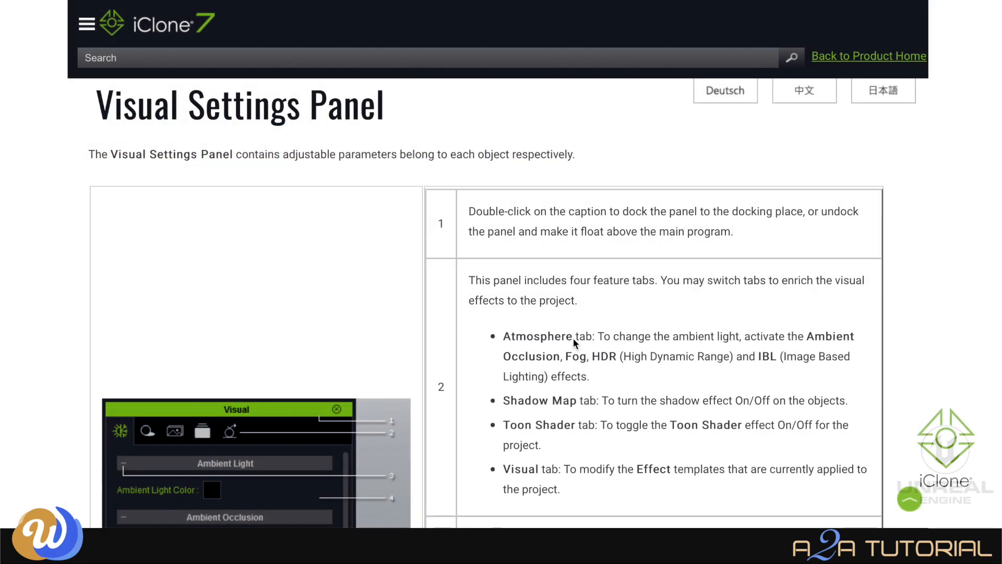
# Read the iClone 7 documentation page on the Visual Settings Panel and its numbered sections.
pyautogui.scroll(-4, 573, 342)
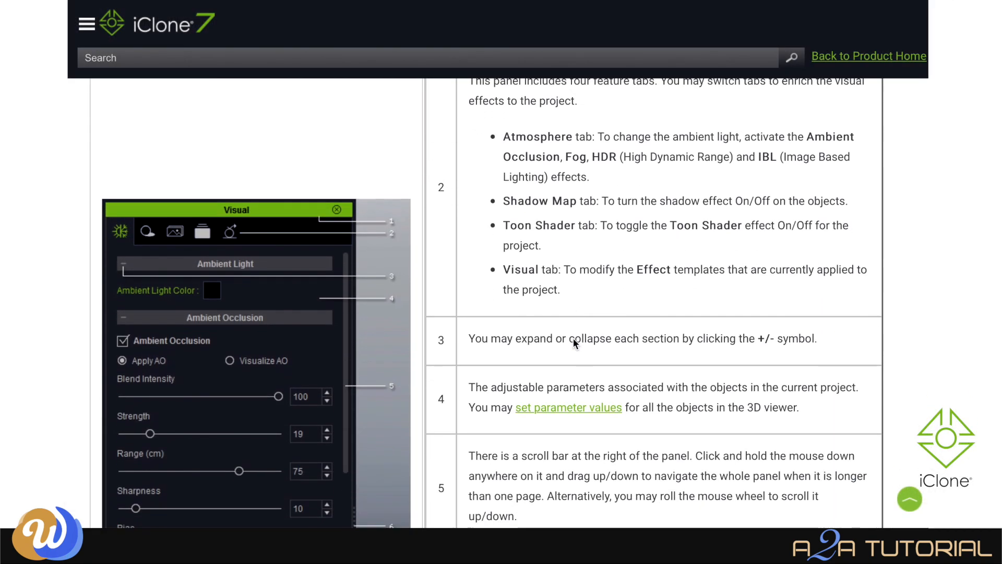
pyautogui.scroll(-6, 573, 338)
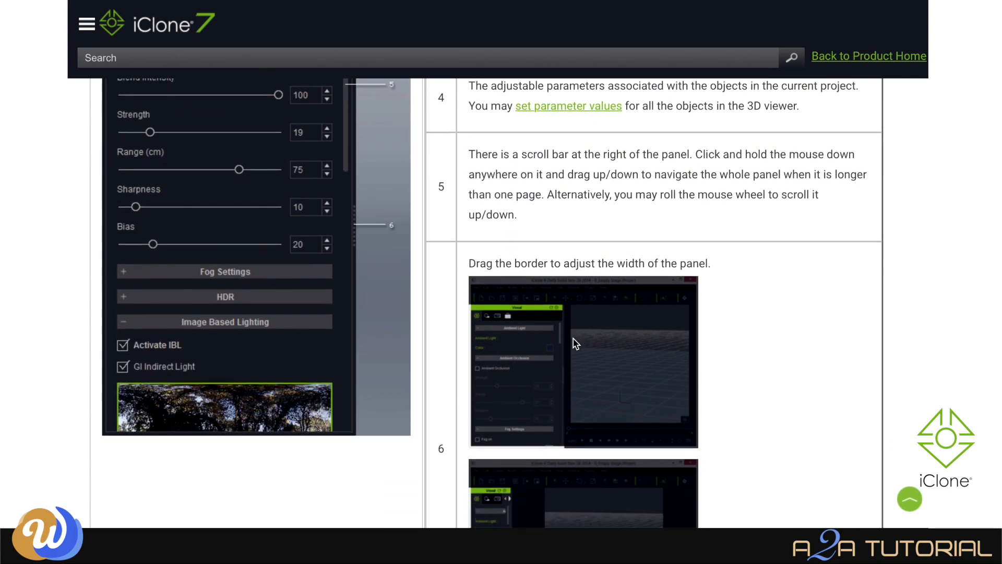
pyautogui.scroll(-3, 575, 343)
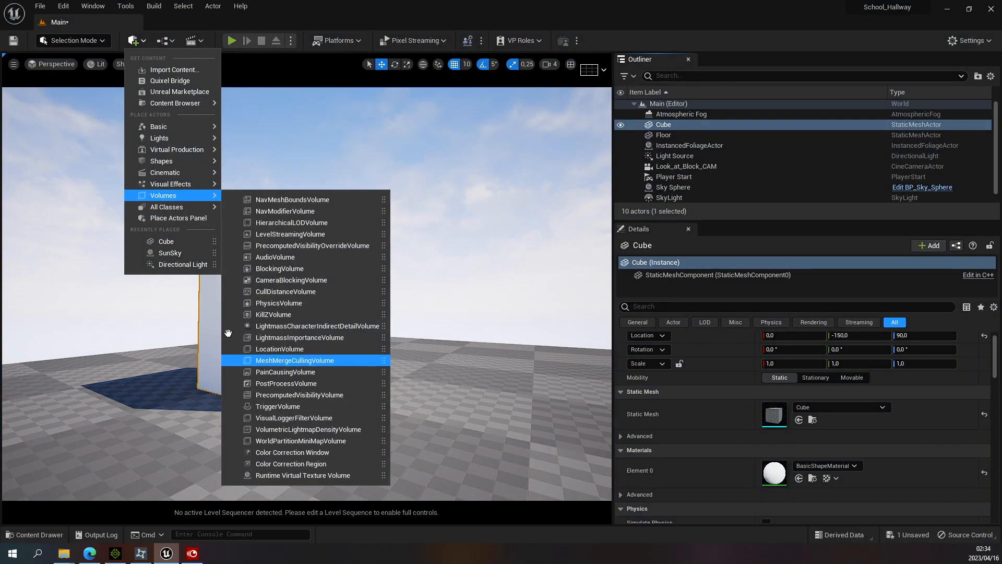
# Open the Content Drawer, enlarge it, and browse the project's All and StarterContent folders.
pyautogui.moveTo(186, 209)
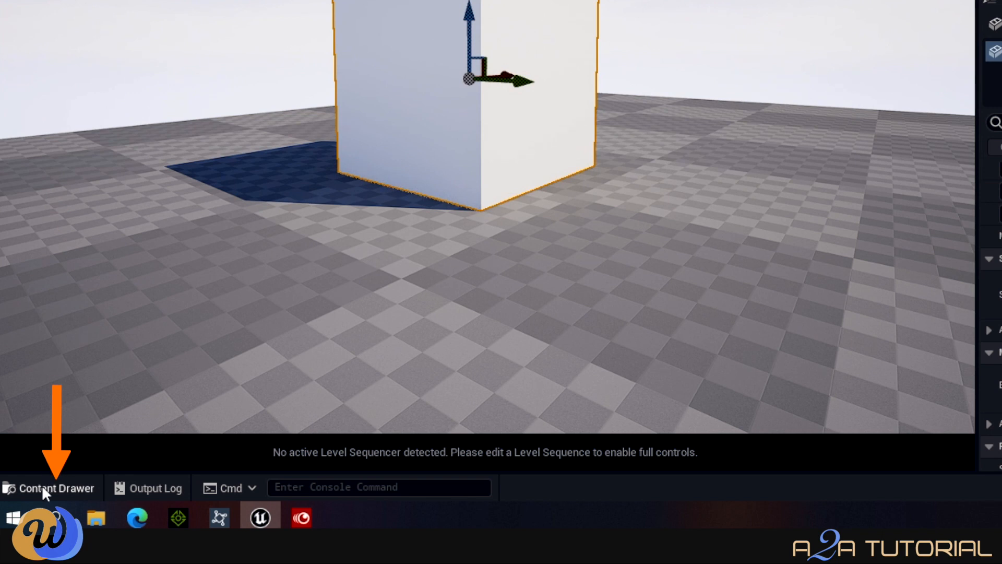
pyautogui.click(43, 489)
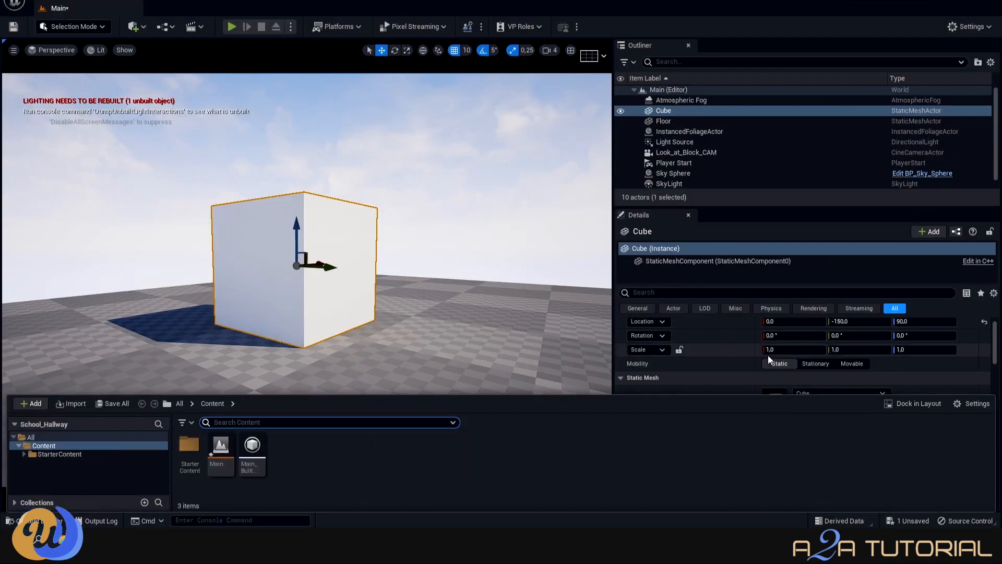
pyautogui.moveTo(331, 395); pyautogui.dragTo(332, 333)
pyautogui.click(84, 375)
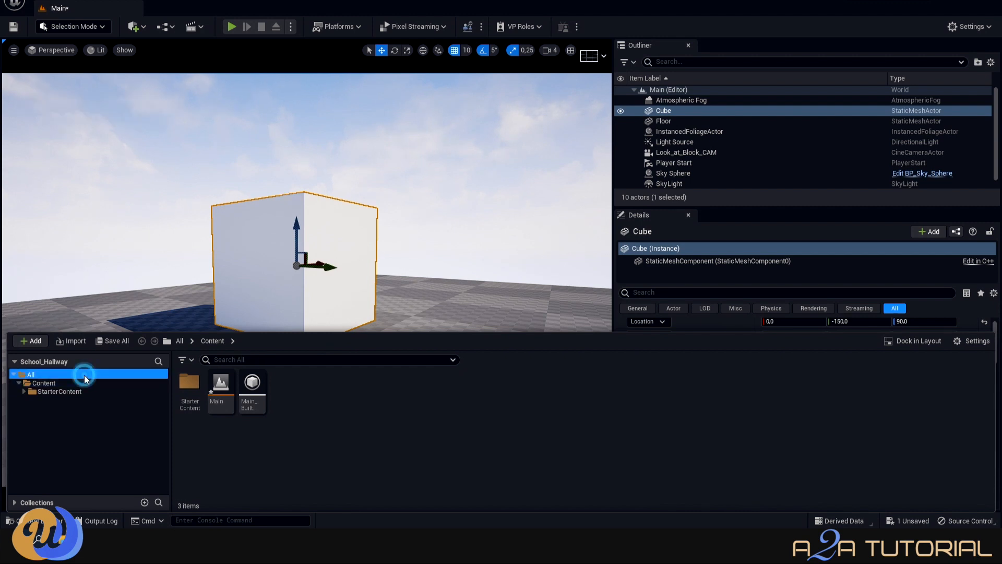
pyautogui.click(189, 385)
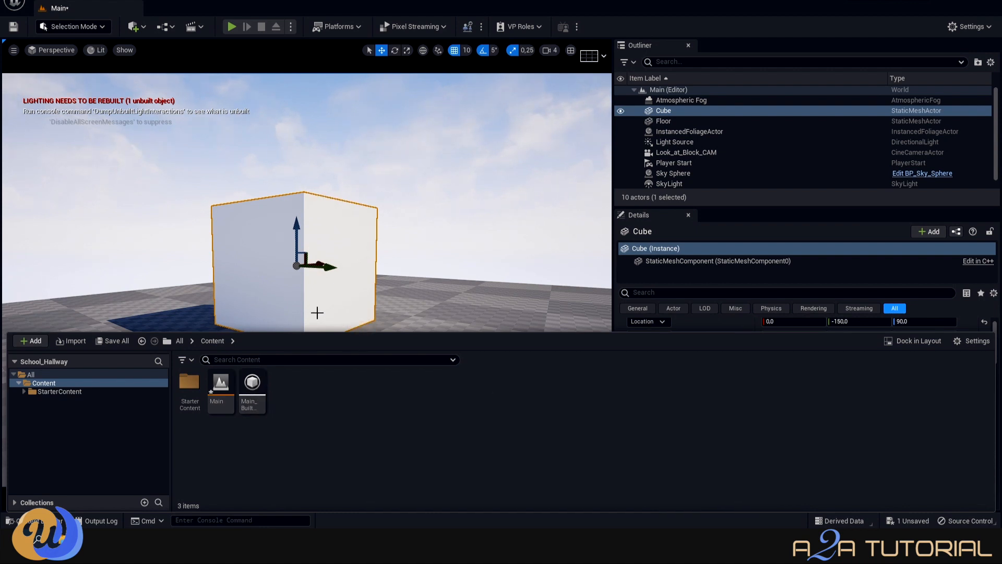
# Dismiss the Content Drawer and inspect the whole cube from farther away in the viewport.
pyautogui.scroll(-5, 317, 313)
pyautogui.click(246, 312)
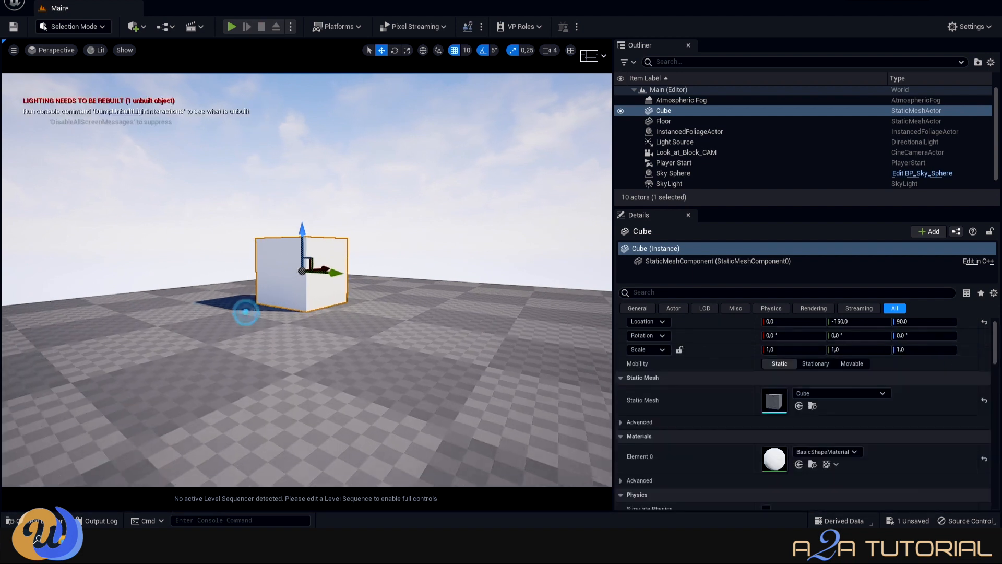
pyautogui.moveTo(245, 312); pyautogui.dragTo(234, 295)
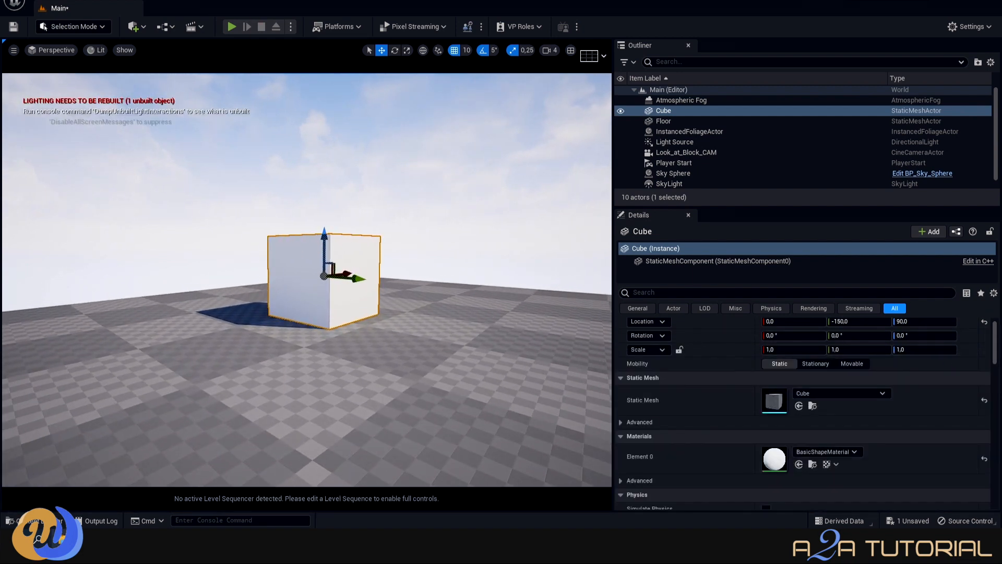
# Open StarterContent's Architecture folder in the Content Drawer and place a Wall_400x200 beside the cube at about -10, -40, 40.
pyautogui.click(31, 520)
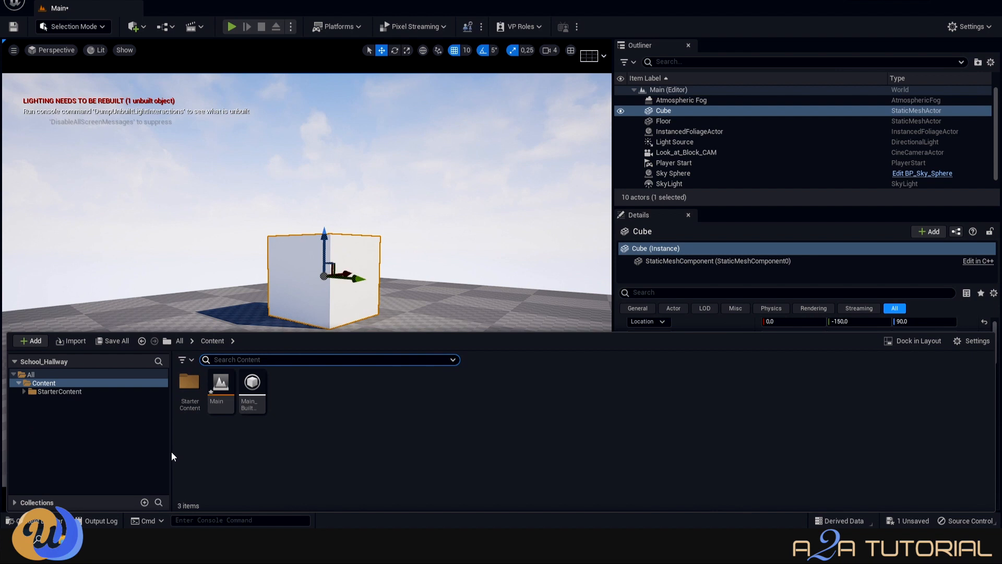
pyautogui.doubleClick(189, 382)
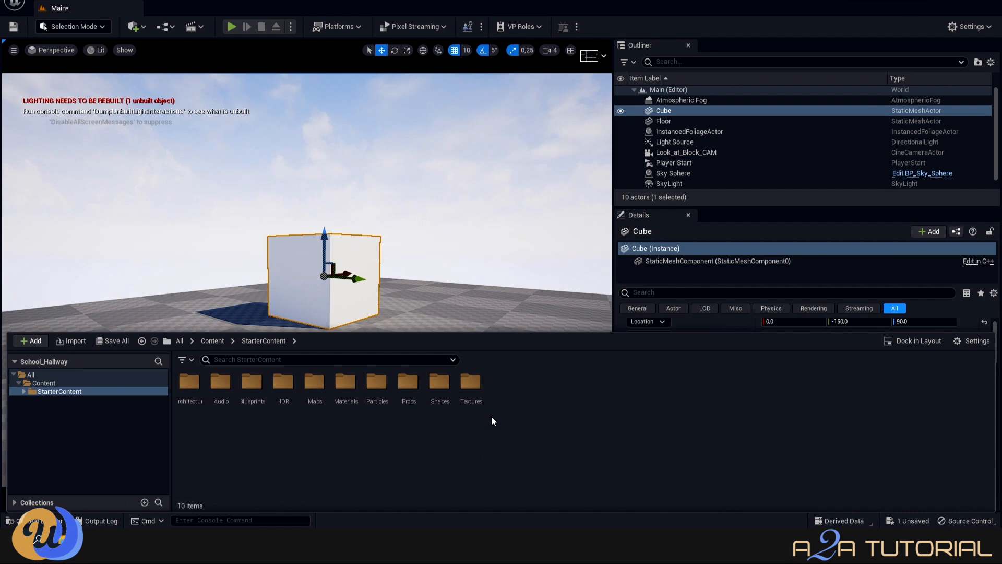
pyautogui.doubleClick(193, 395)
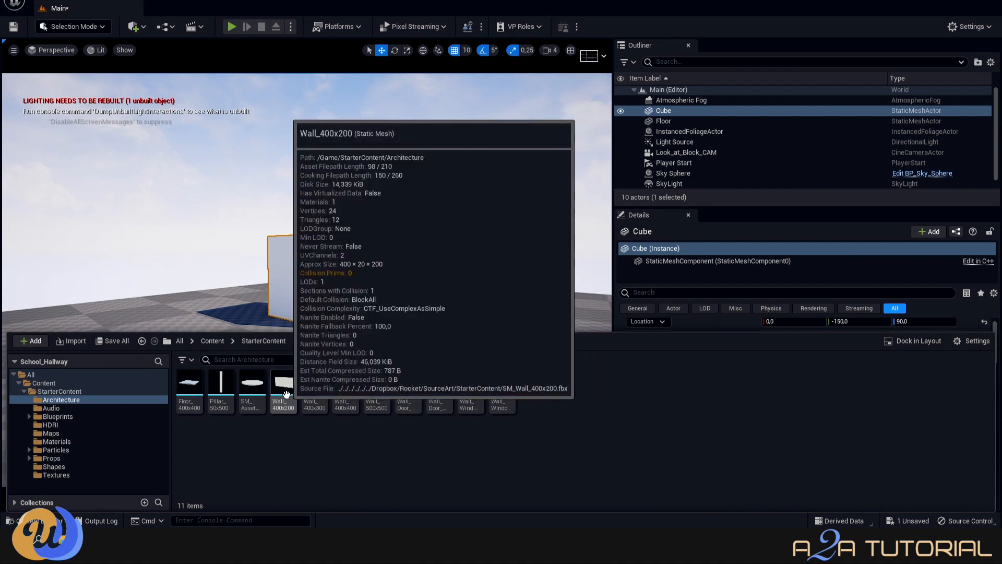
pyautogui.moveTo(281, 396); pyautogui.dragTo(402, 334)
pyautogui.moveTo(352, 398); pyautogui.dragTo(371, 370, button='right')
pyautogui.scroll(4, 353, 398)
# Place a Wall_Door_400x300 from the Architecture folder near the cube and plain wall, at about 70, -100, 40.
pyautogui.click(52, 528)
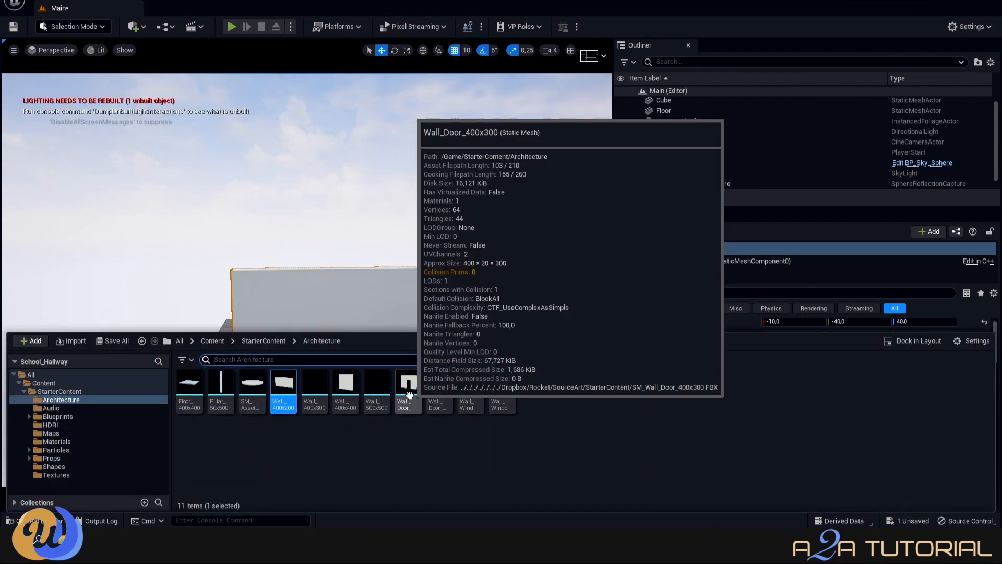
pyautogui.moveTo(410, 395); pyautogui.dragTo(529, 455)
pyautogui.scroll(-3, 484, 461)
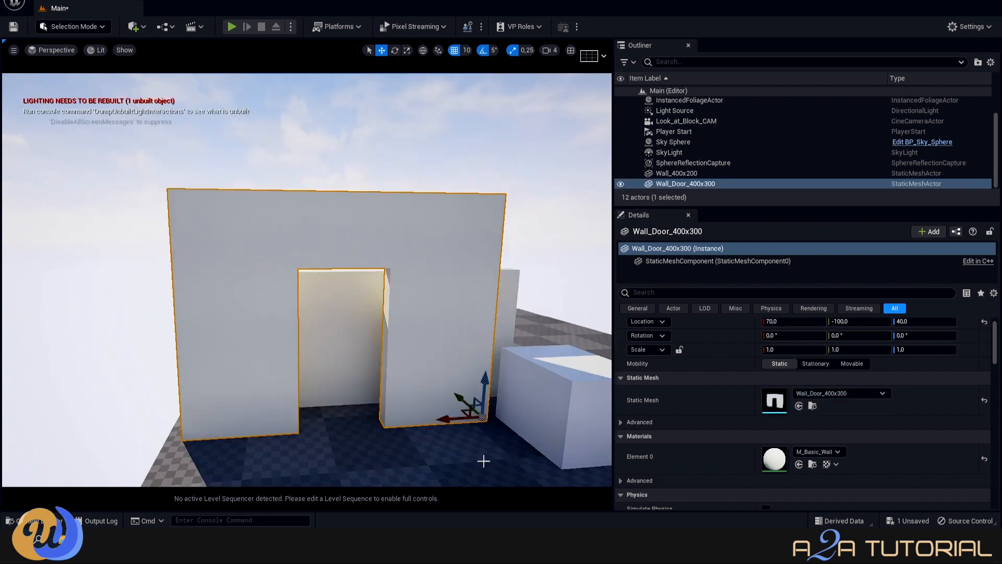
pyautogui.scroll(-4, 483, 461)
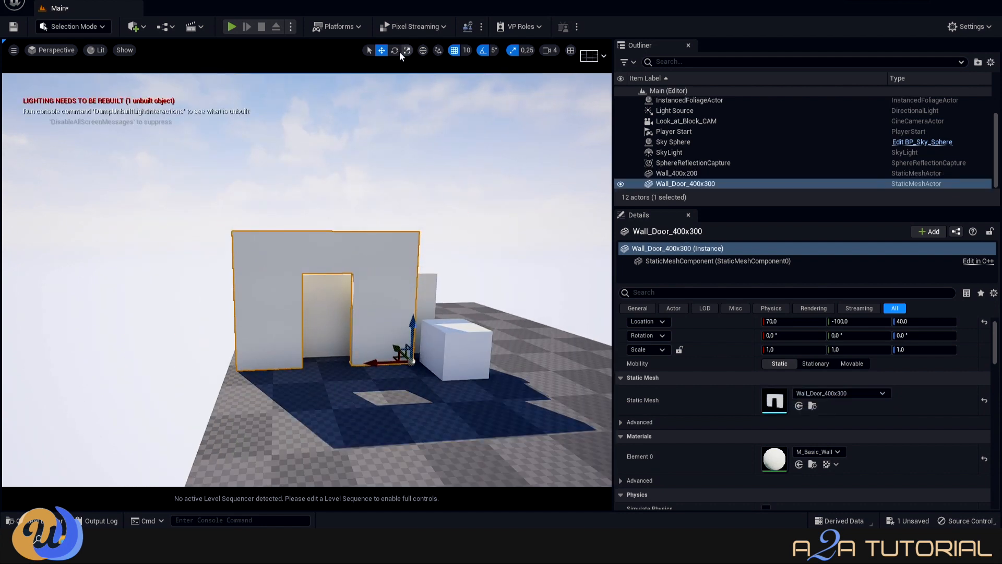
# Rotate the door wall about -80° around its vertical axis and move it along X to 370.
pyautogui.click(397, 52)
pyautogui.moveTo(407, 387); pyautogui.dragTo(490, 379)
pyautogui.click(382, 52)
pyautogui.moveTo(374, 363); pyautogui.dragTo(237, 367)
pyautogui.moveTo(186, 395); pyautogui.dragTo(219, 395, button='right')
# Set the door wall's Z rotation to -90° so it stands perpendicular to the plain wall.
pyautogui.click(398, 51)
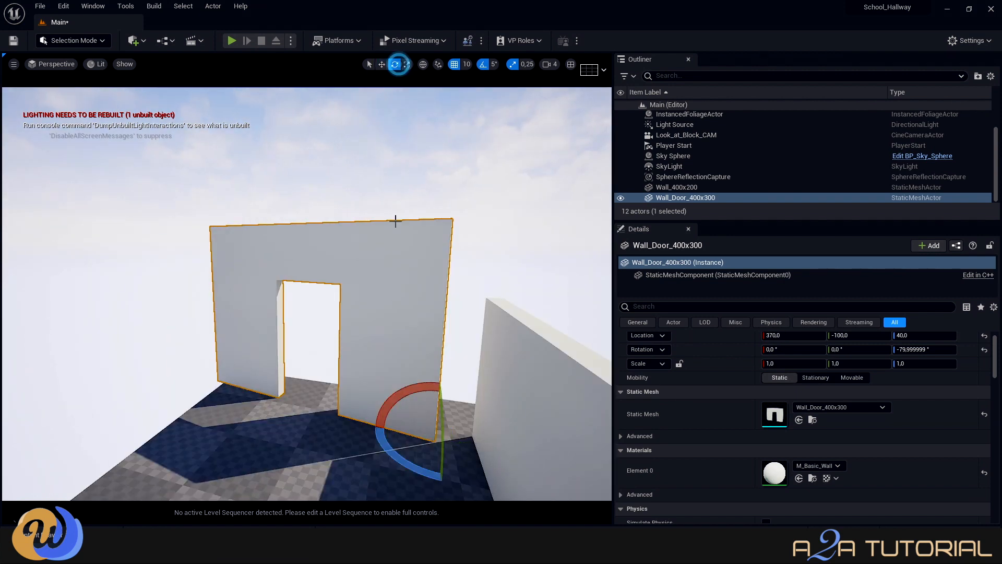
pyautogui.moveTo(394, 455); pyautogui.dragTo(413, 469)
pyautogui.click(923, 349)
pyautogui.write('-90')
pyautogui.press('Return')
# Select the Wall_400x200 and set its Z scale to 1.1.
pyautogui.scroll(-5, 395, 396)
pyautogui.click(395, 397)
pyautogui.click(338, 313)
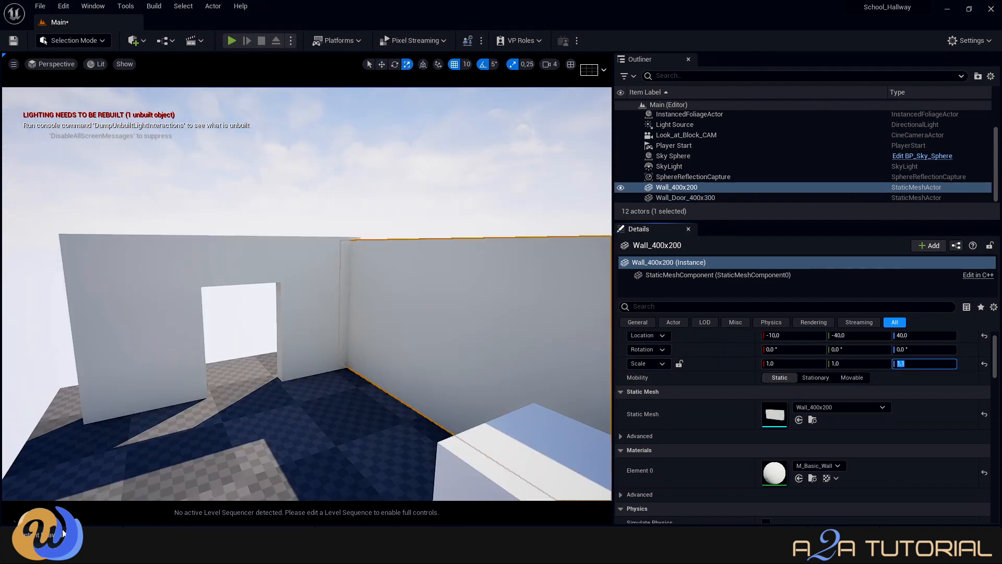
# Browse the Maps, Materials and Textures folders of StarterContent in the Content Drawer.
pyautogui.hotkey('ctrl', 'space')
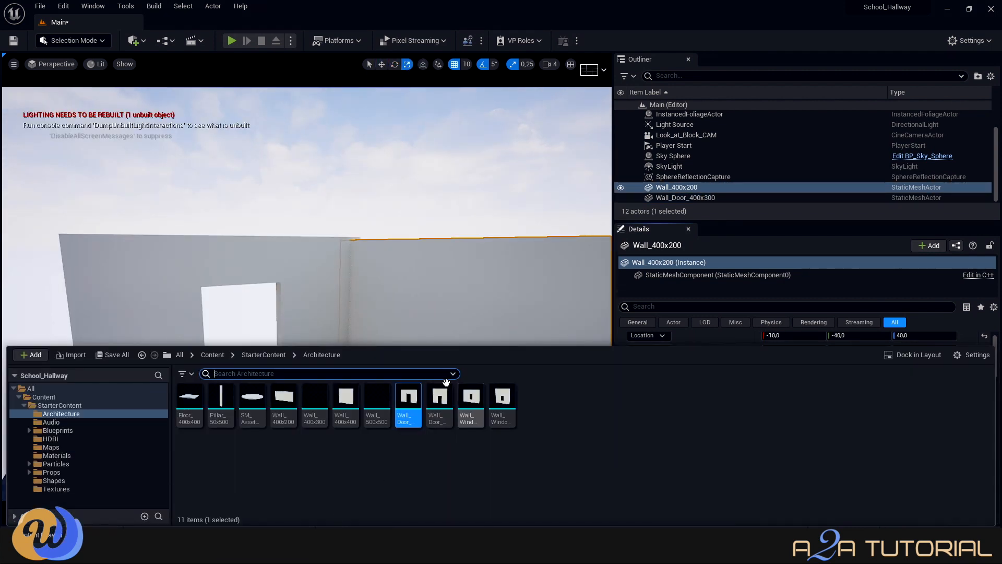
pyautogui.click(264, 355)
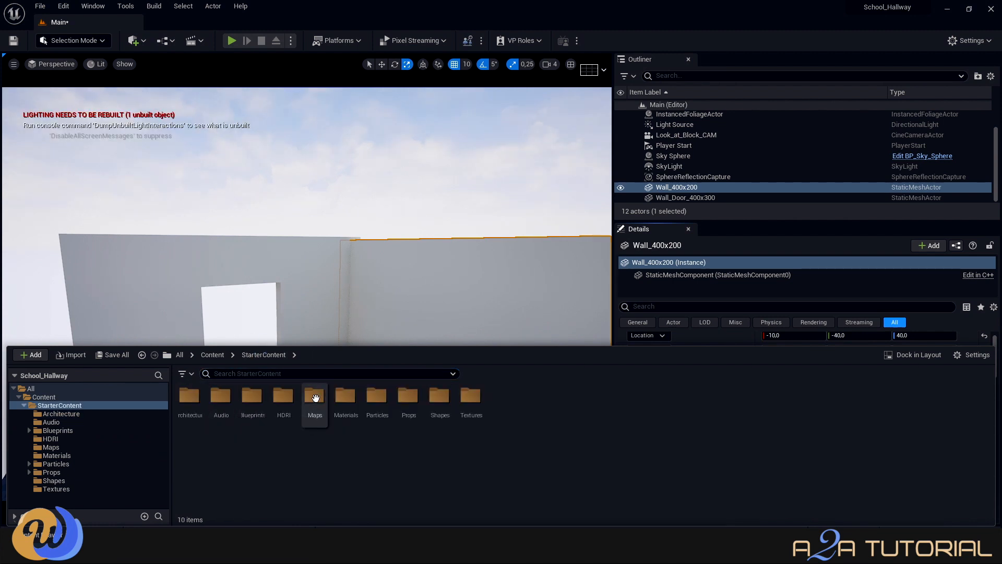
pyautogui.doubleClick(315, 397)
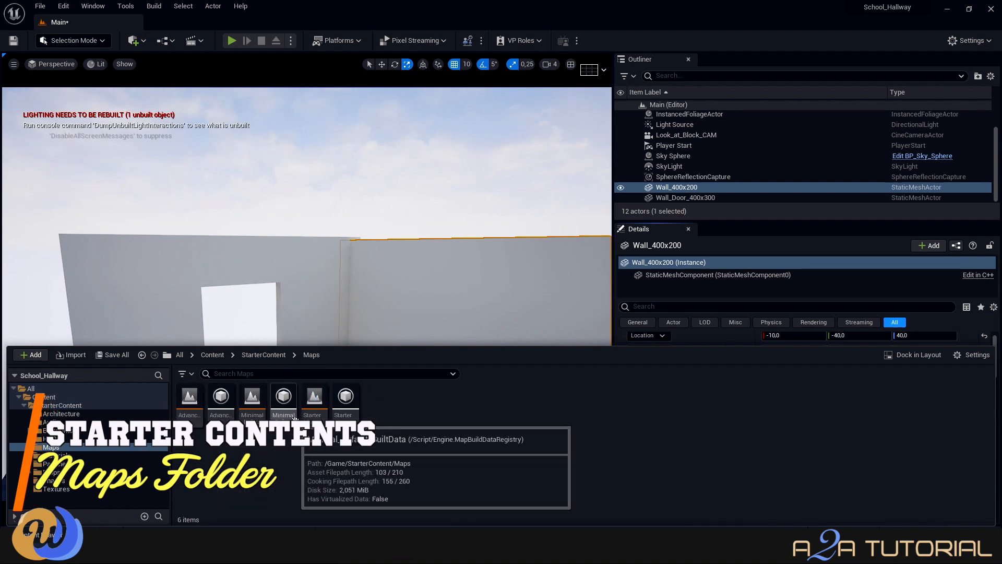
pyautogui.click(271, 354)
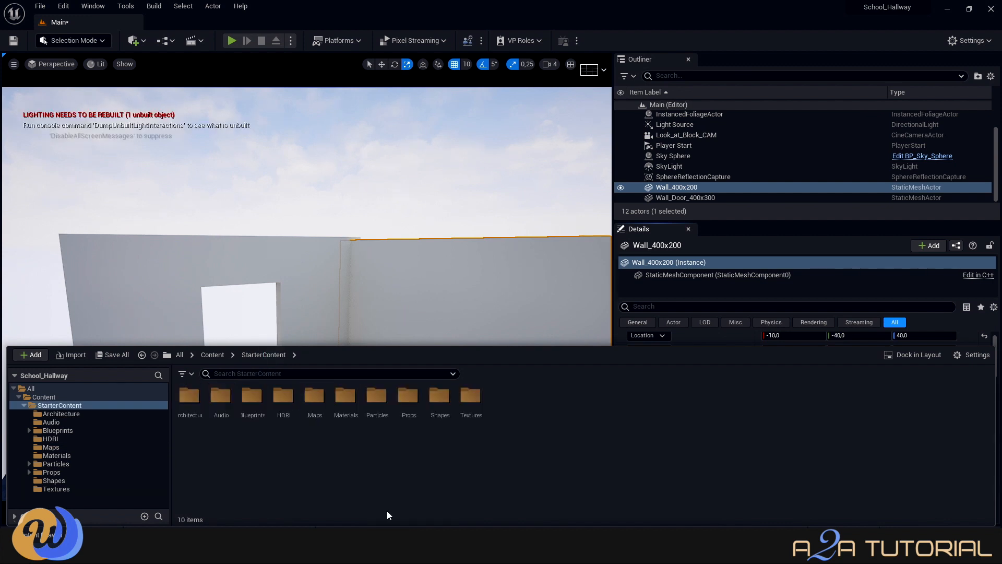
pyautogui.click(353, 402)
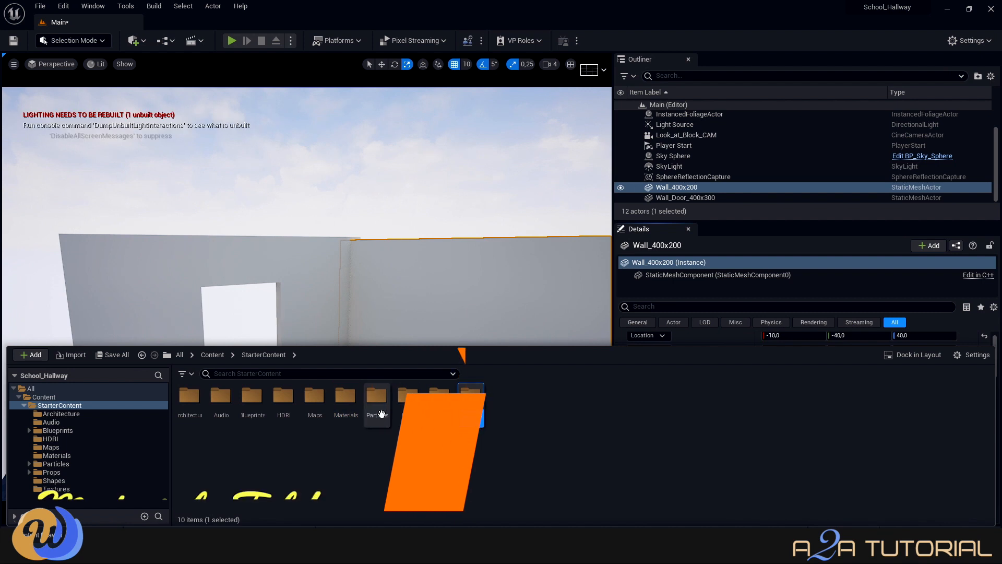
pyautogui.doubleClick(350, 400)
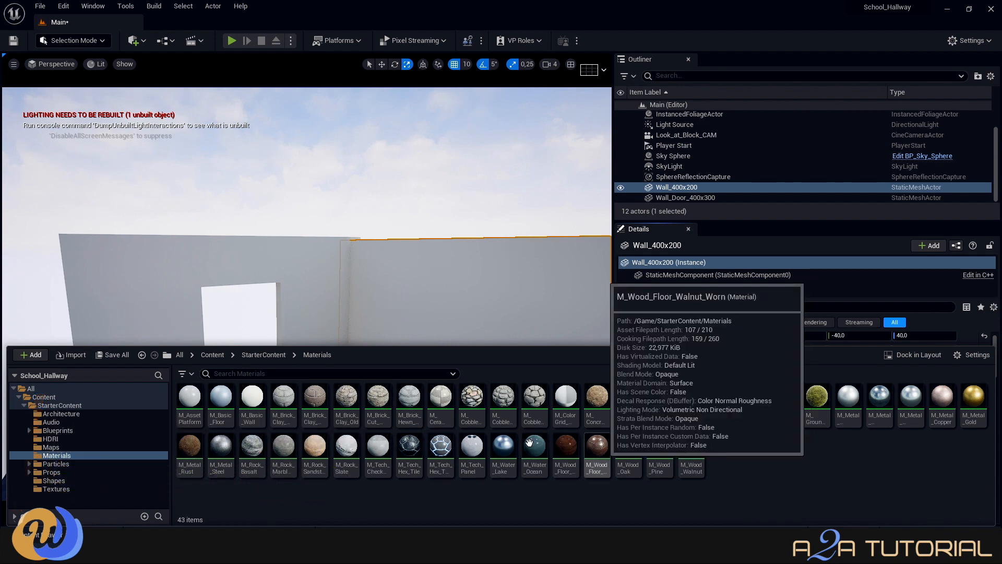
pyautogui.click(261, 354)
pyautogui.doubleClick(470, 398)
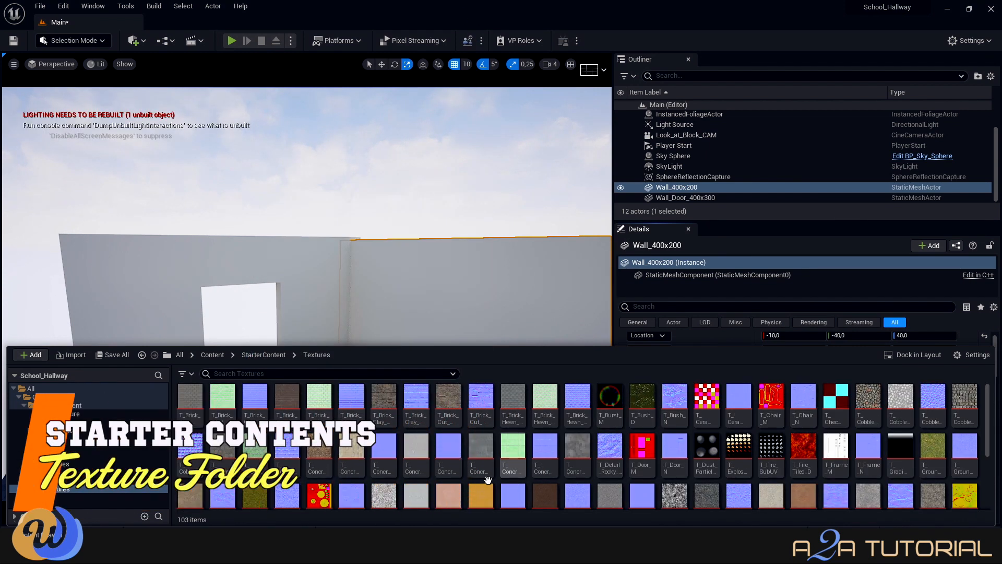
pyautogui.click(260, 354)
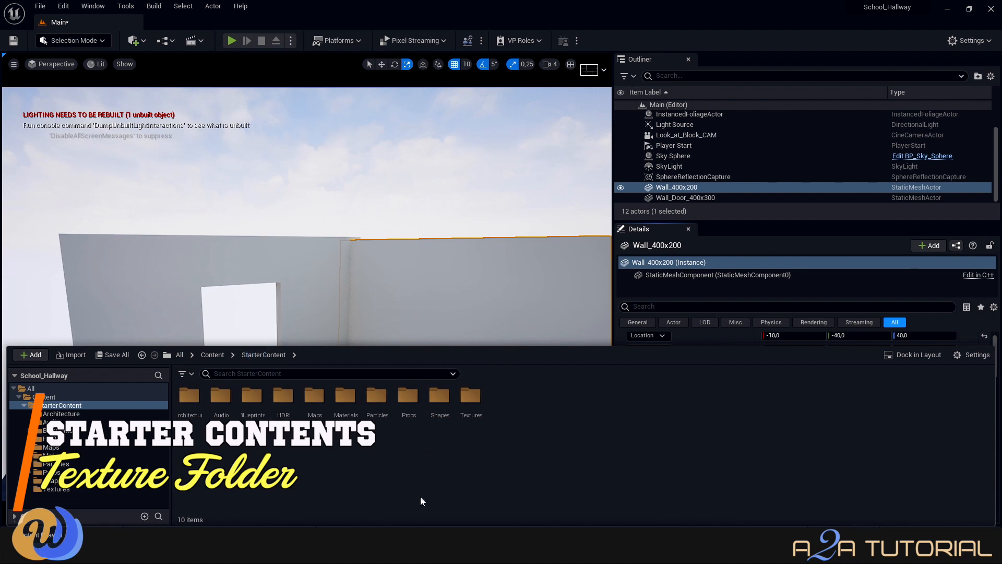
# Apply the M_Brick_Clay_Old material from StarterContent's Materials folder to the door wall and inspect the brickwork up close.
pyautogui.doubleClick(345, 395)
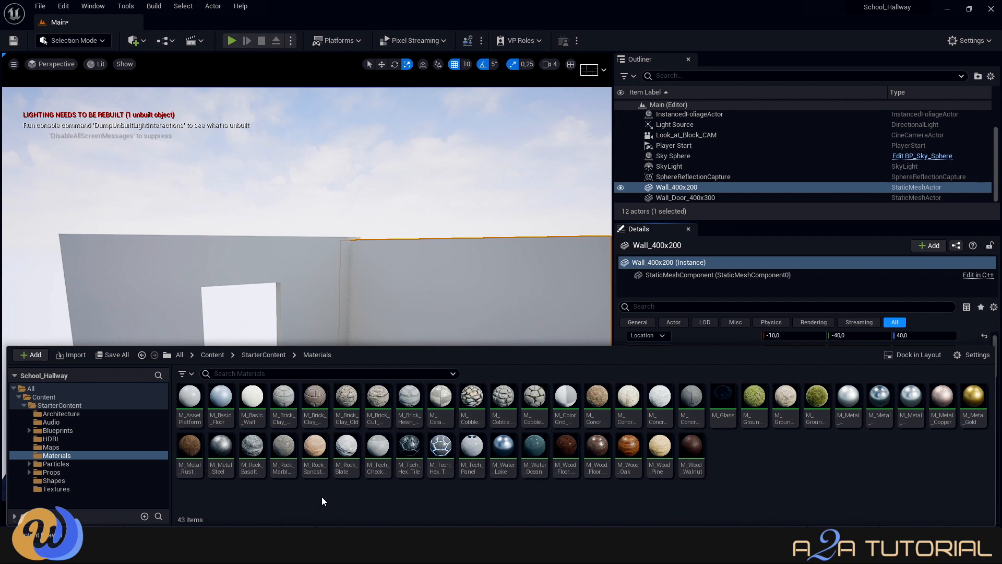
pyautogui.click(348, 397)
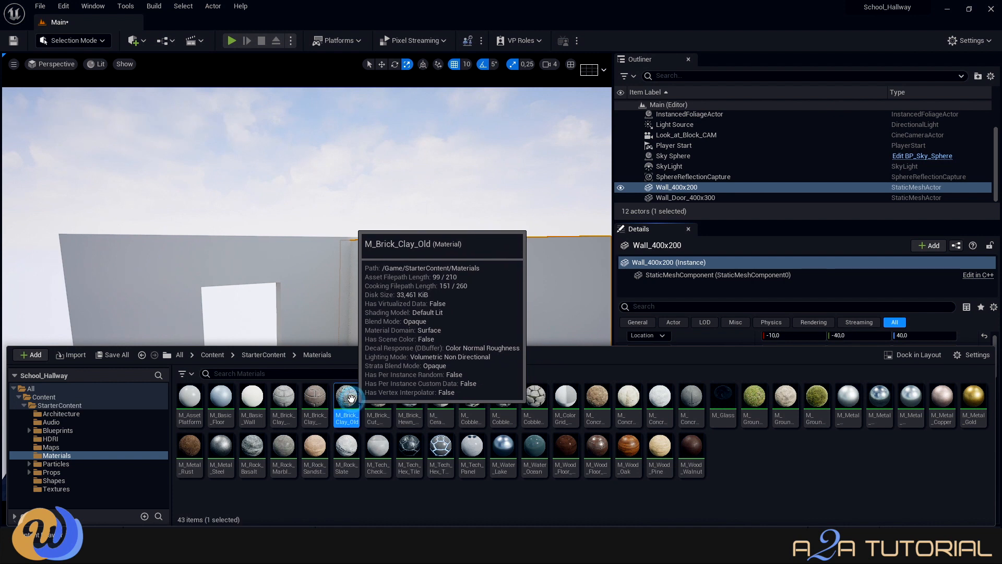
pyautogui.moveTo(351, 398); pyautogui.dragTo(225, 265)
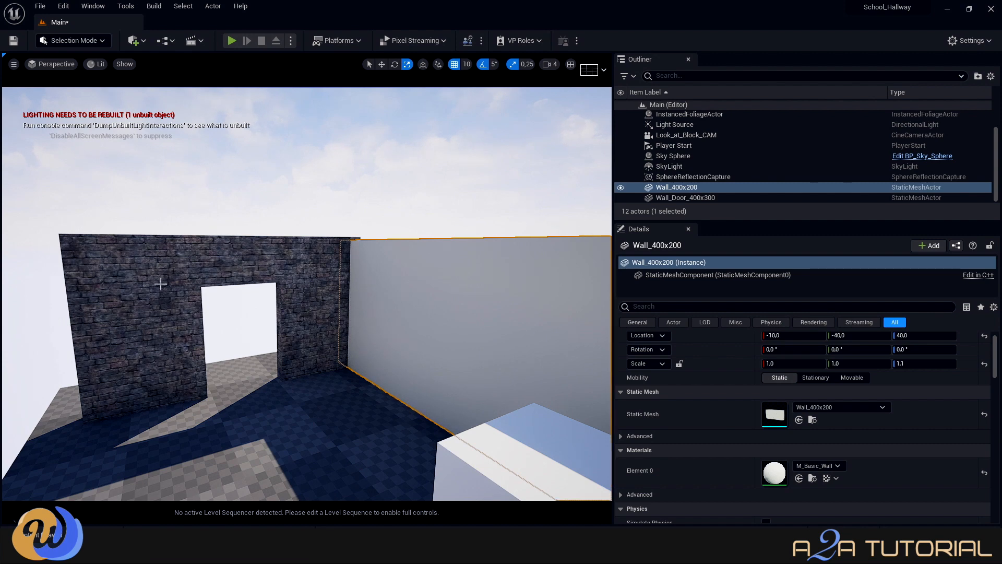
pyautogui.scroll(4, 161, 284)
pyautogui.moveTo(172, 289); pyautogui.dragTo(139, 289, button='right')
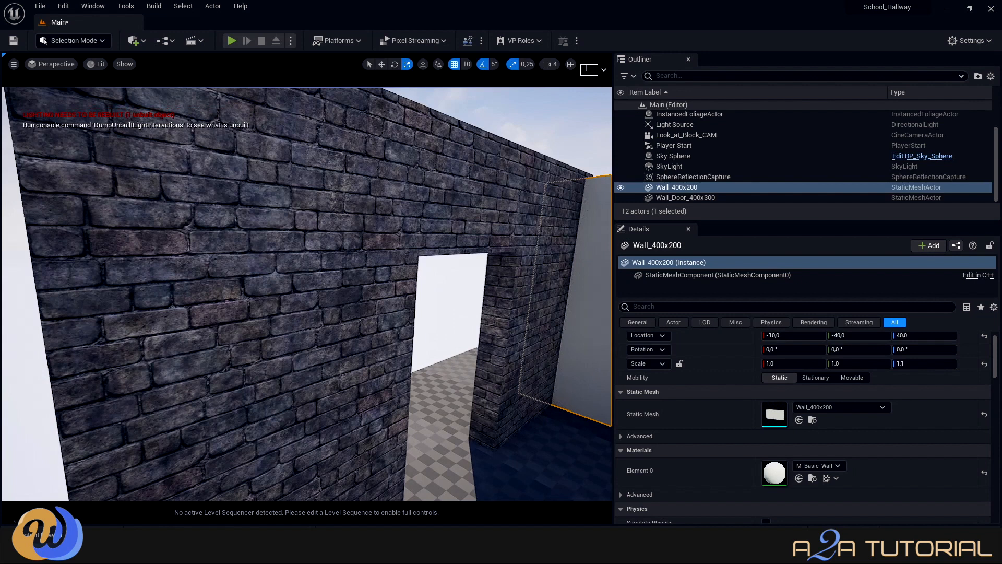
# Apply the M_Water_Ocean material to the Wall_400x200 and view its surface.
pyautogui.moveTo(139, 289); pyautogui.dragTo(106, 332, button='right')
pyautogui.click(53, 530)
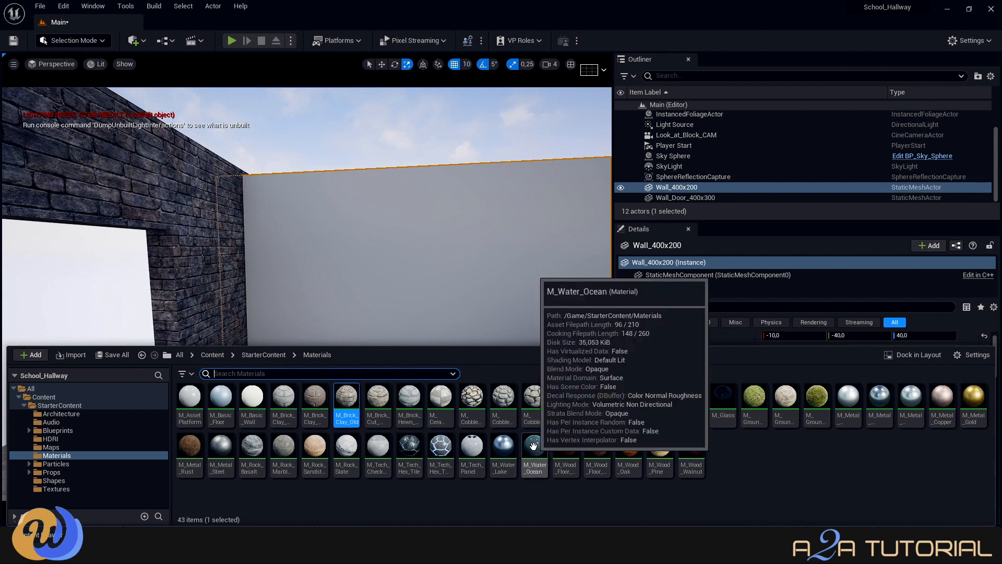
pyautogui.moveTo(535, 464); pyautogui.dragTo(520, 275)
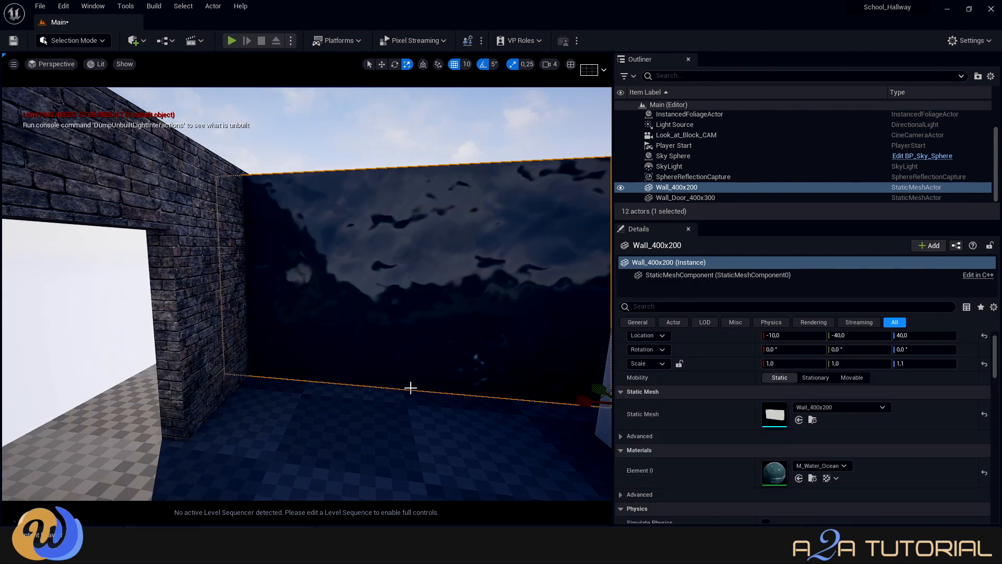
pyautogui.moveTo(410, 388)
pyautogui.mouseDown(button='right')
pyautogui.moveTo(393, 389)
pyautogui.moveTo(413, 385)
pyautogui.mouseUp(button='right')
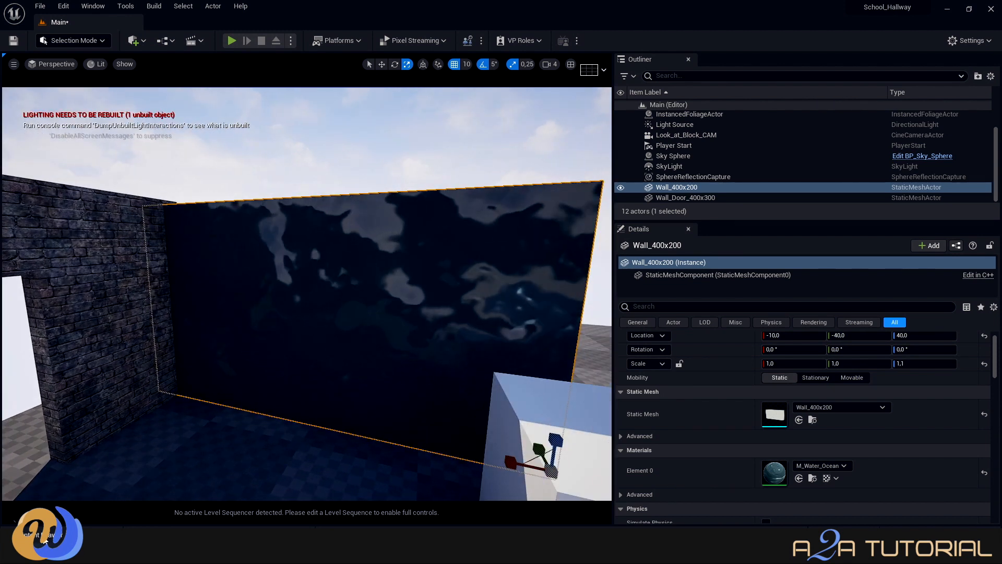
# Apply the M_Tech_Hex_Tile_Pulse material to the Wall_400x200 and inspect the hexagon pattern up close.
pyautogui.hotkey('ctrl', 'space')
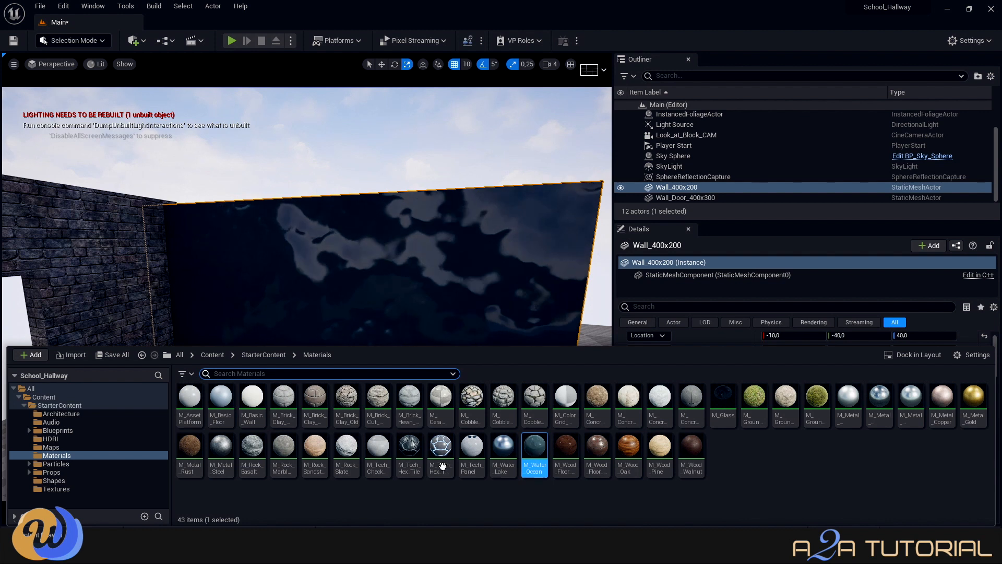
pyautogui.moveTo(441, 450); pyautogui.dragTo(471, 284)
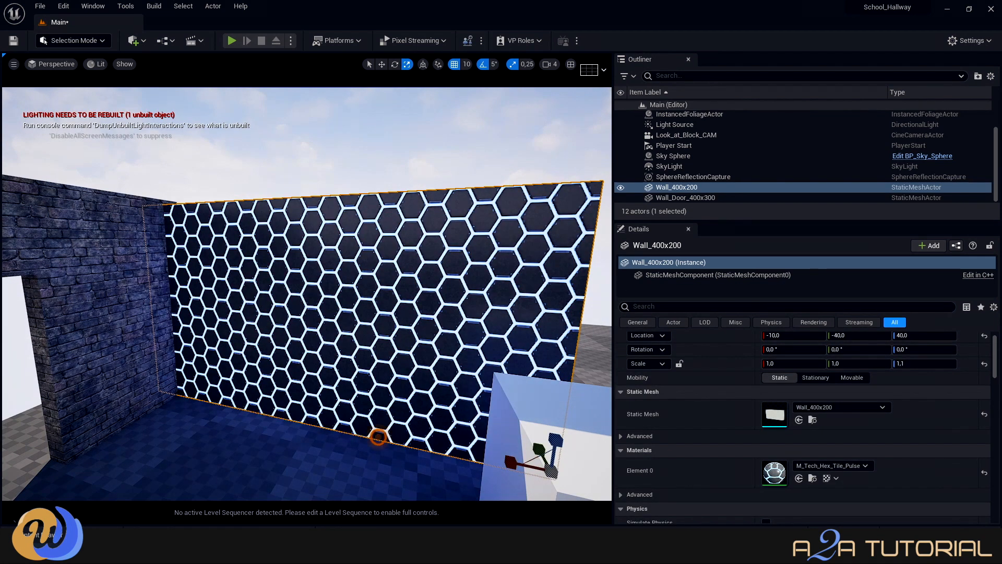
pyautogui.moveTo(378, 437); pyautogui.dragTo(402, 429, button='right')
pyautogui.press('a')
pyautogui.scroll(3, 378, 436)
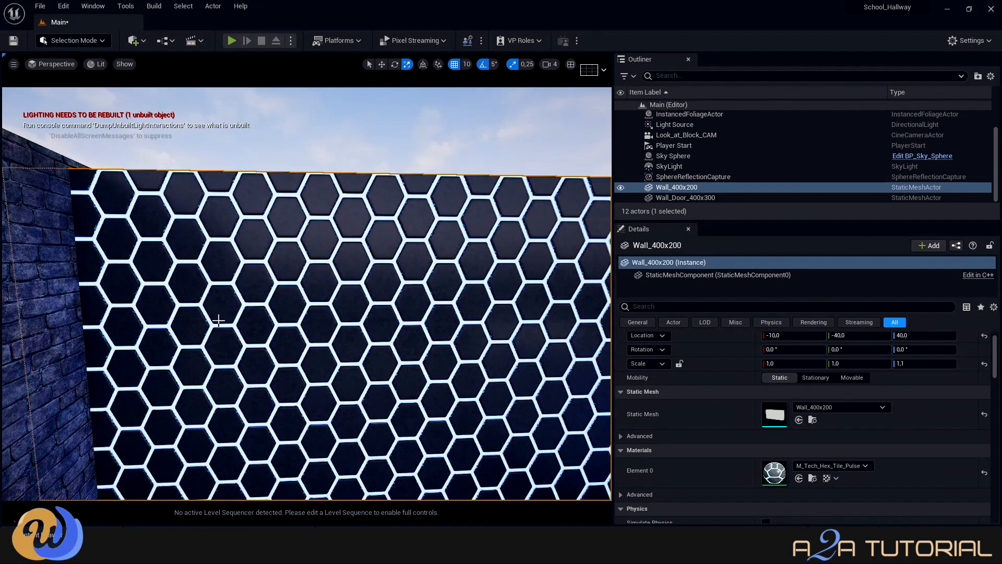
pyautogui.moveTo(239, 371)
pyautogui.mouseDown(button='right')
pyautogui.moveTo(183, 371)
pyautogui.moveTo(240, 361)
pyautogui.mouseUp(button='right')
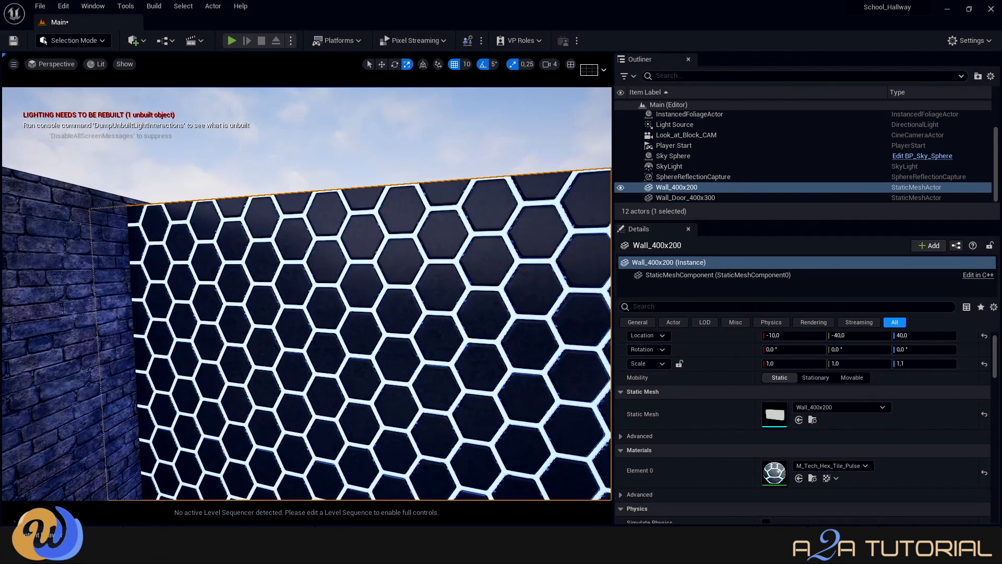
# Apply the M_Metal_Steel material to the Wall_400x200 and view both walls from above.
pyautogui.click(54, 544)
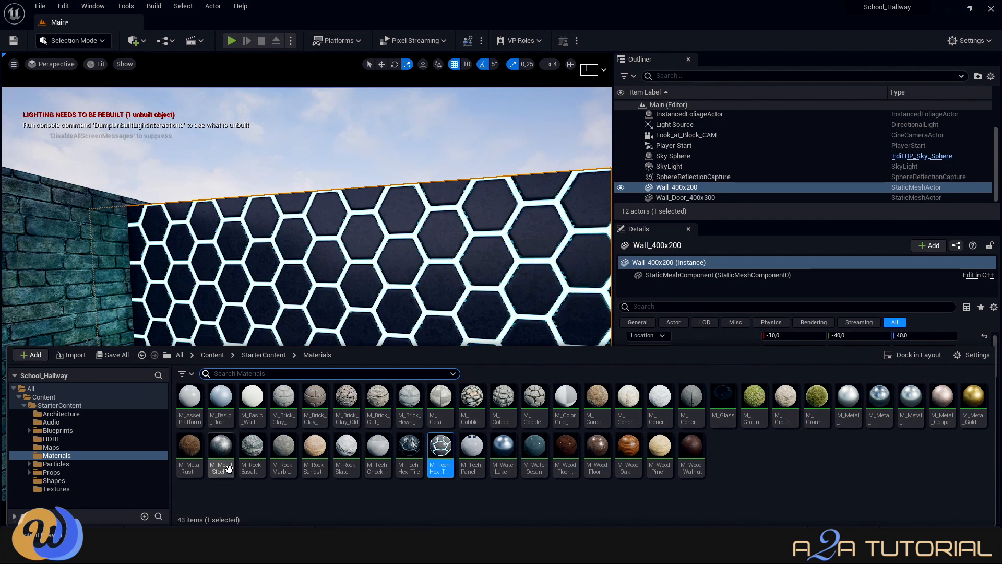
pyautogui.moveTo(229, 468); pyautogui.dragTo(375, 313)
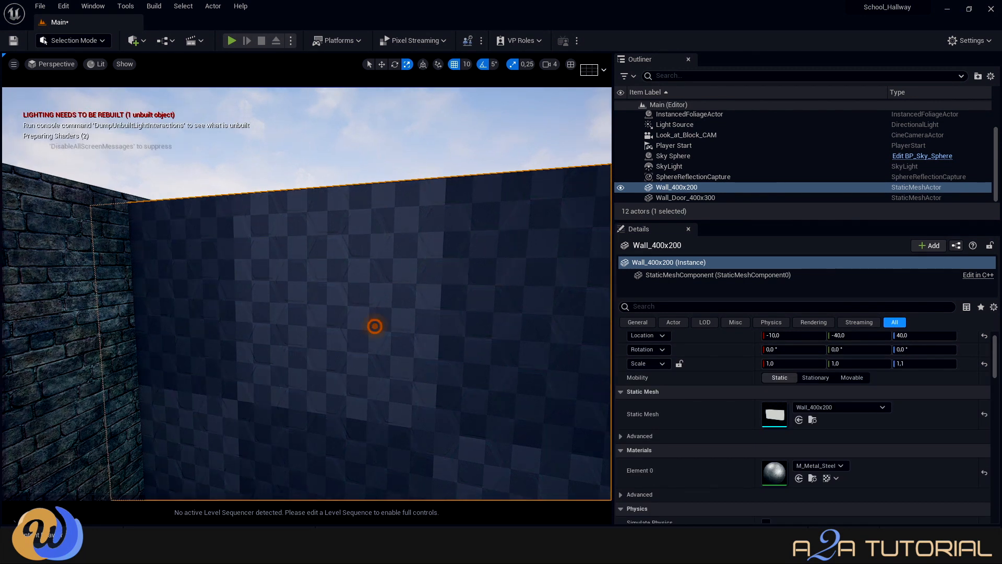
pyautogui.moveTo(375, 326); pyautogui.dragTo(360, 391, button='right')
pyautogui.scroll(-8, 375, 326)
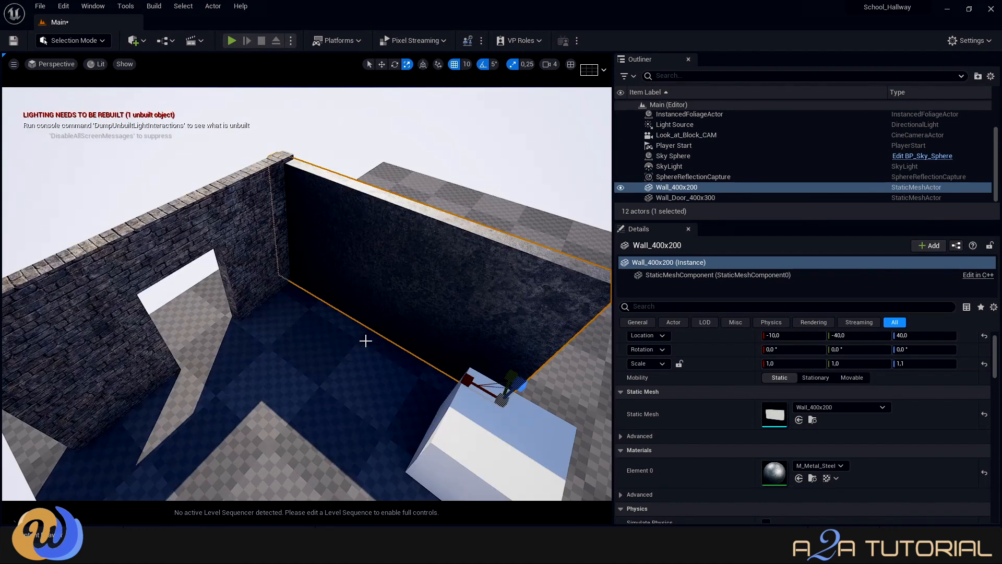
# Apply the first grass ground material from the Materials folder to the floor.
pyautogui.click(50, 535)
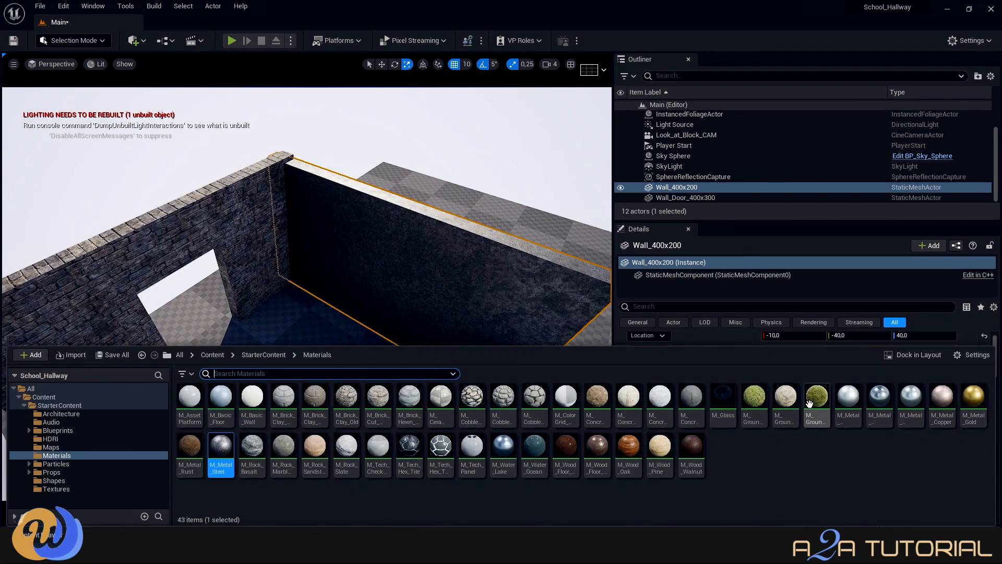
pyautogui.moveTo(758, 396); pyautogui.dragTo(325, 328)
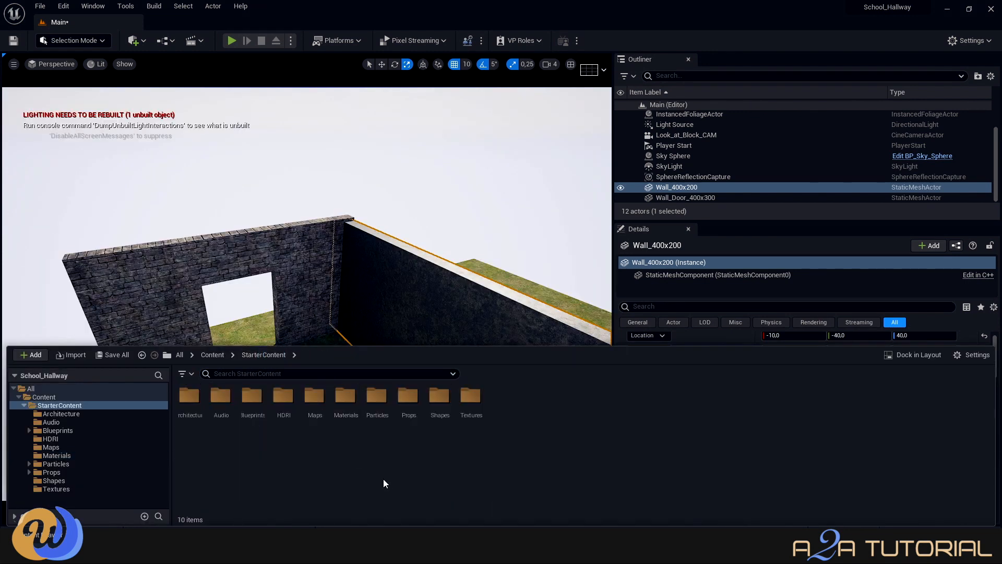
# Look through StarterContent's Particles folder and place an SM_Chair from Props on the grass floor at about 230, -260, 40.
pyautogui.doubleClick(378, 413)
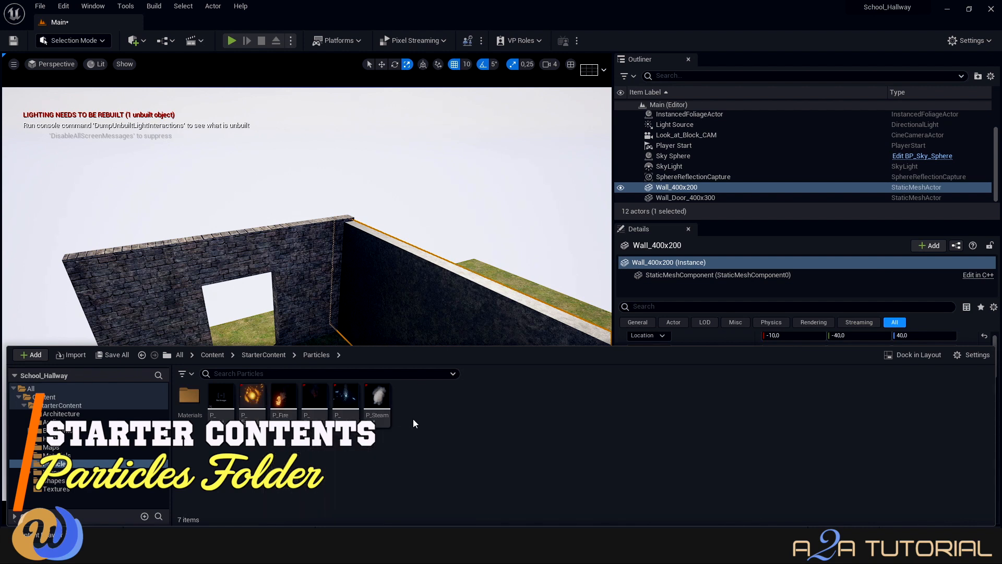
pyautogui.click(277, 356)
pyautogui.doubleClick(409, 412)
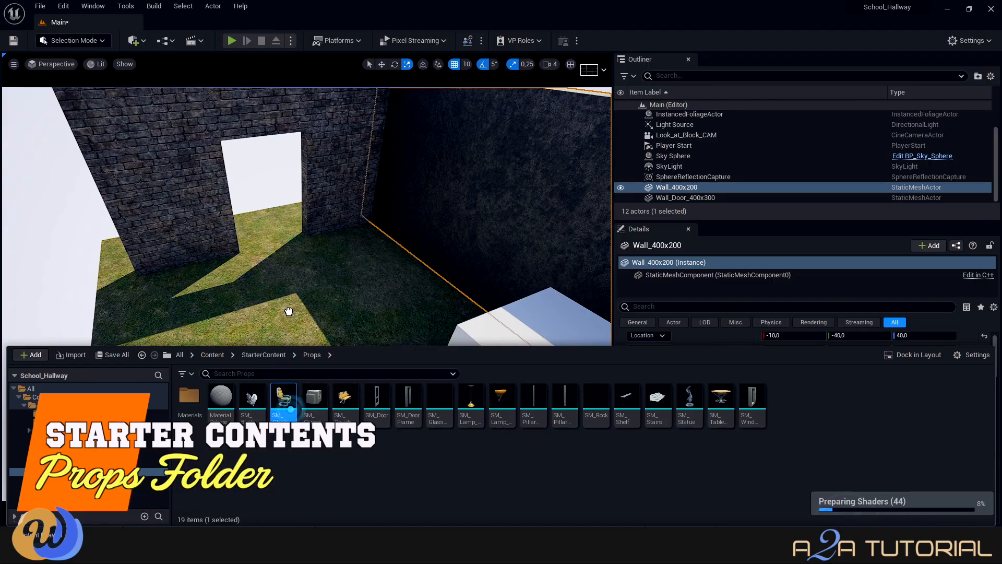
pyautogui.moveTo(284, 399); pyautogui.dragTo(267, 309)
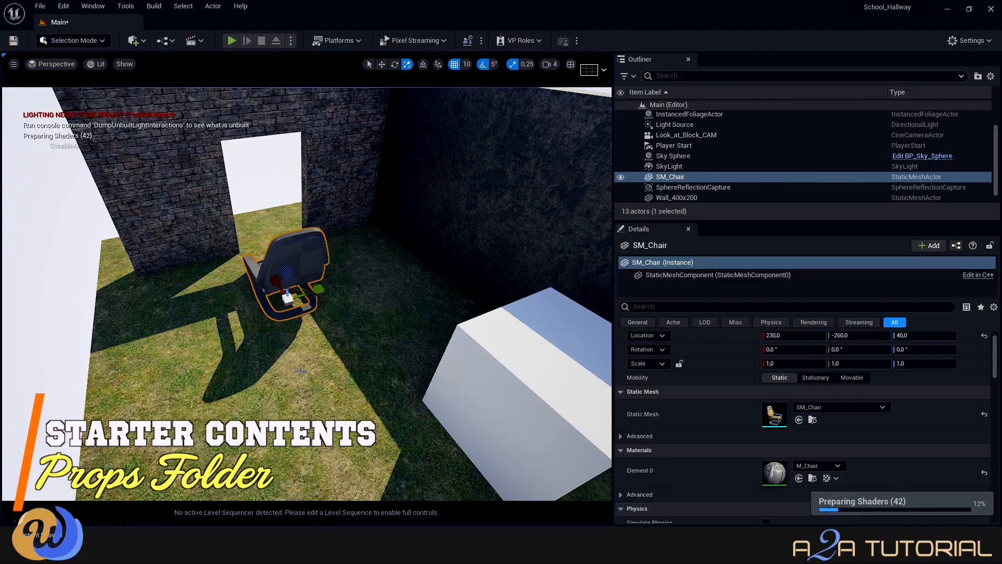
pyautogui.moveTo(300, 369); pyautogui.dragTo(405, 332, button='right')
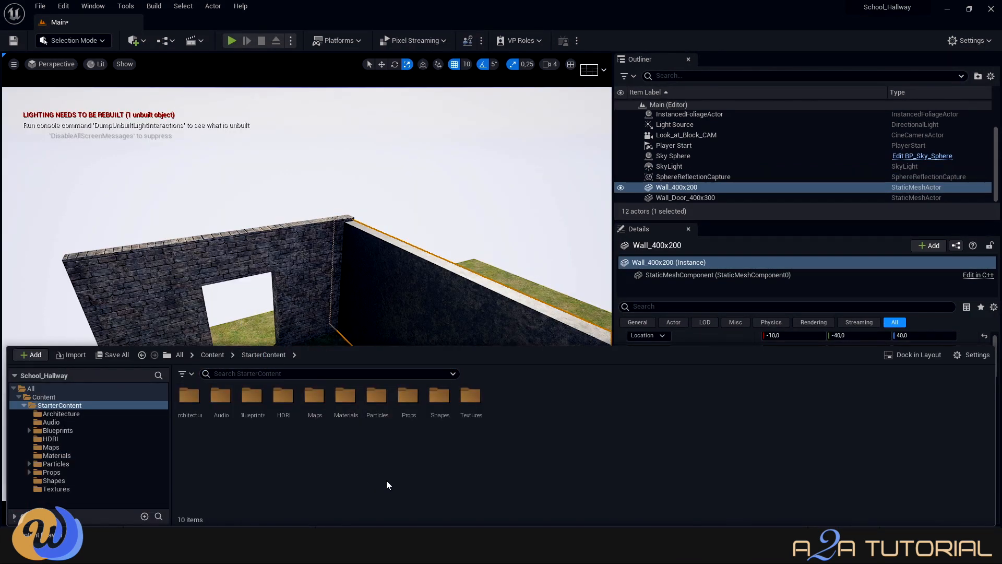